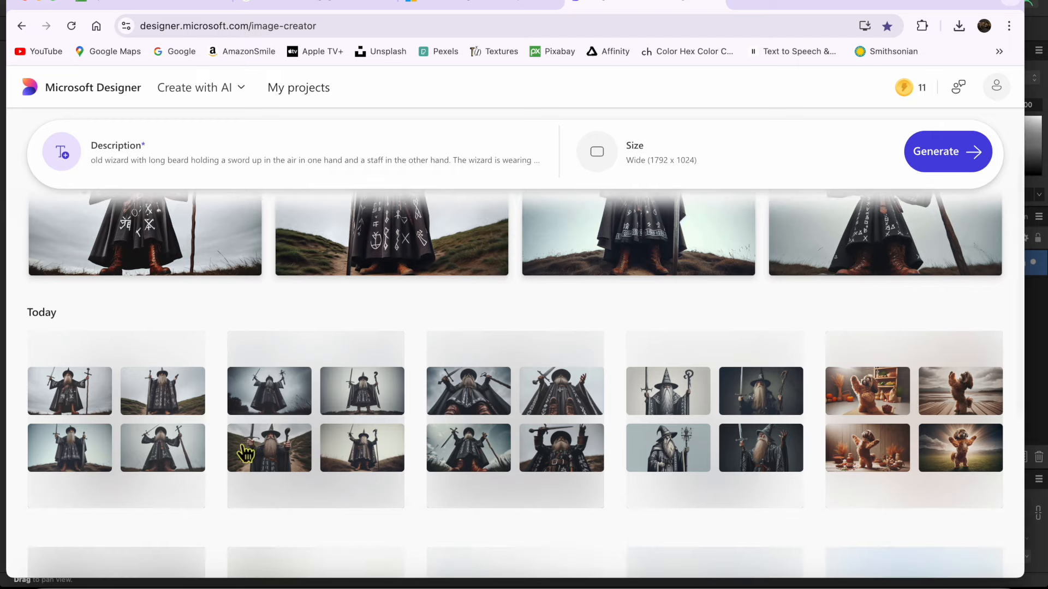
Step: Open the wizard image with arms raised, sword and crook-topped staff, from today's generated images and download it
{"action": "mouse_move", "coordinate": [200, 350]}
{"action": "left_click", "coordinate": [374, 413]}
{"action": "left_click", "coordinate": [531, 338]}
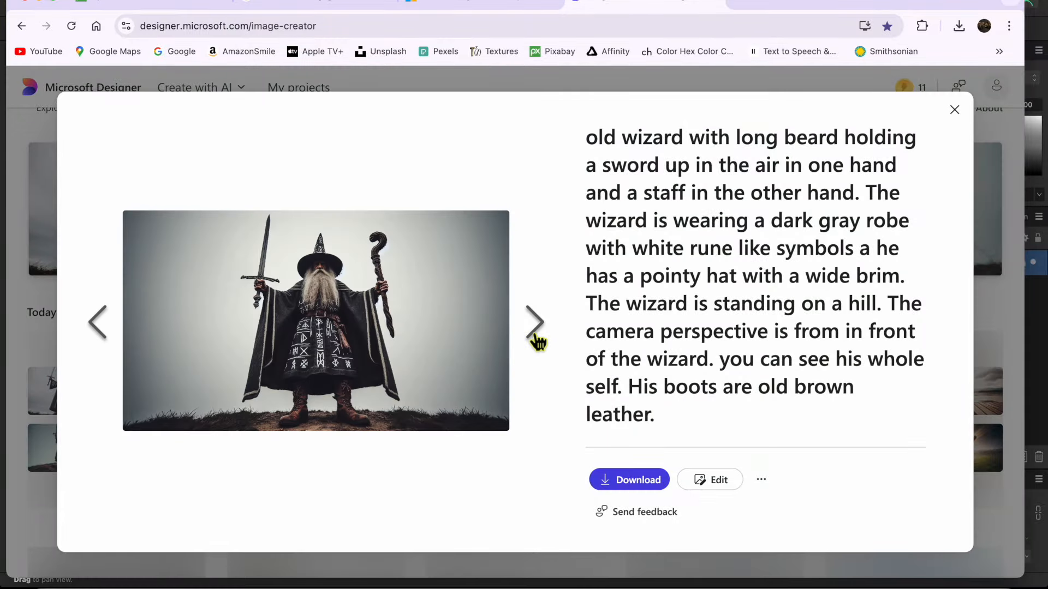
{"action": "left_click", "coordinate": [641, 483]}
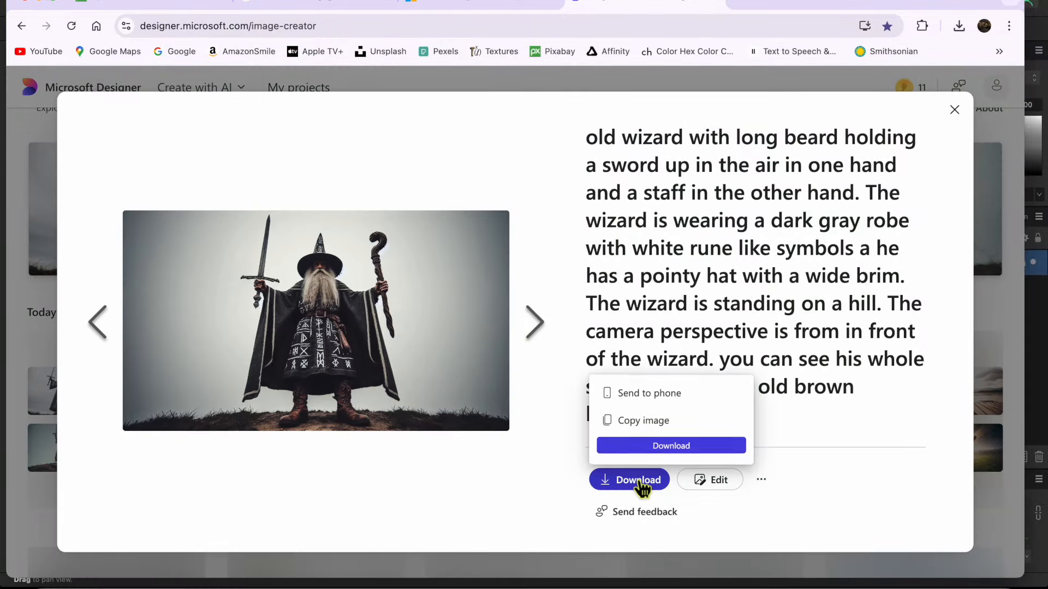
{"action": "left_click", "coordinate": [675, 449]}
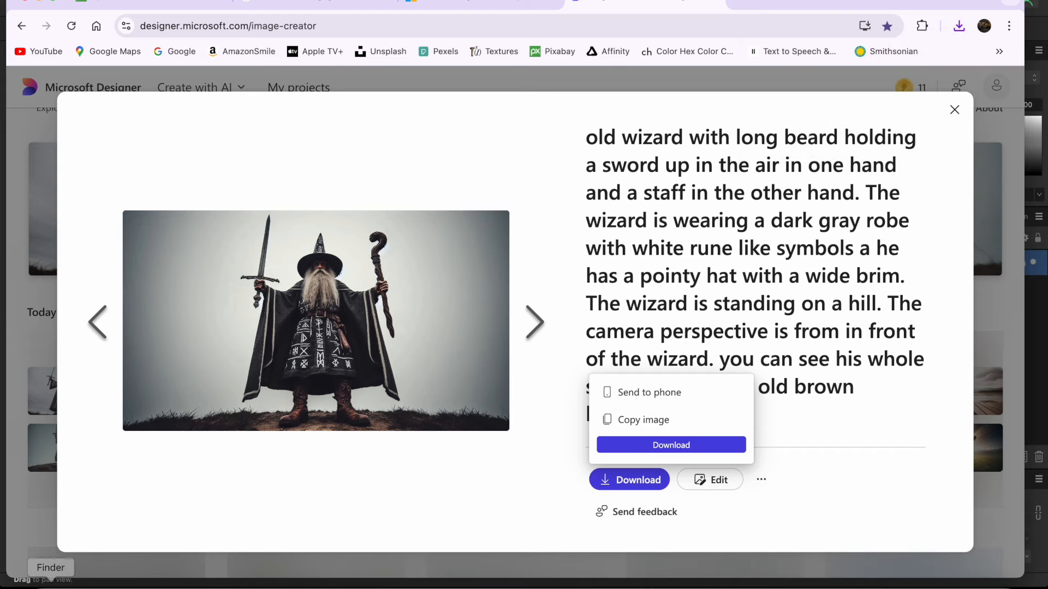
Step: Open Designer (1).jpeg from the Downloads folder in Affinity Photo 2
{"action": "left_click", "coordinate": [51, 583]}
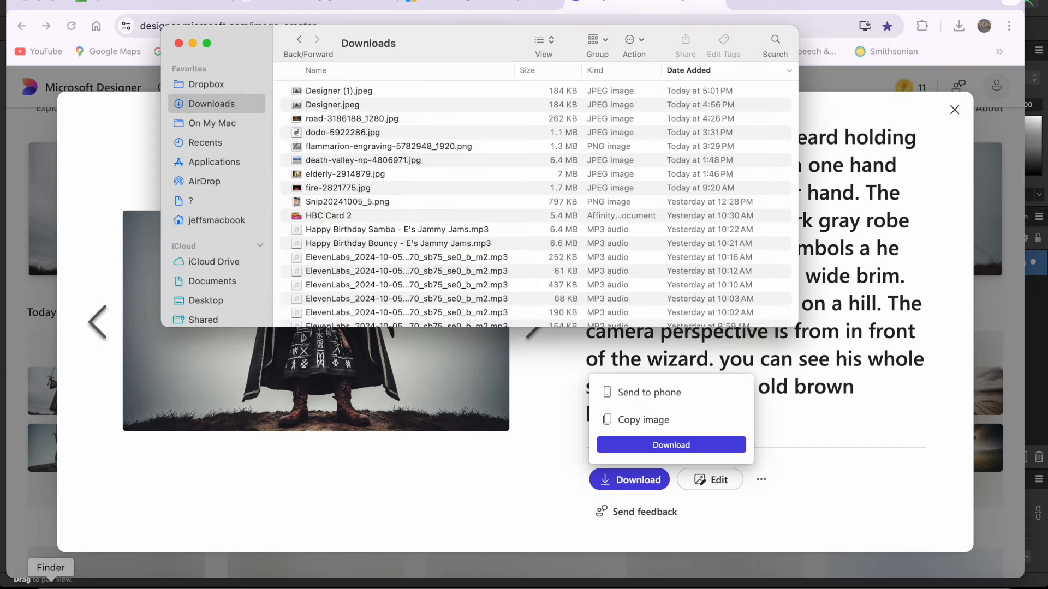
{"action": "left_click", "coordinate": [348, 95]}
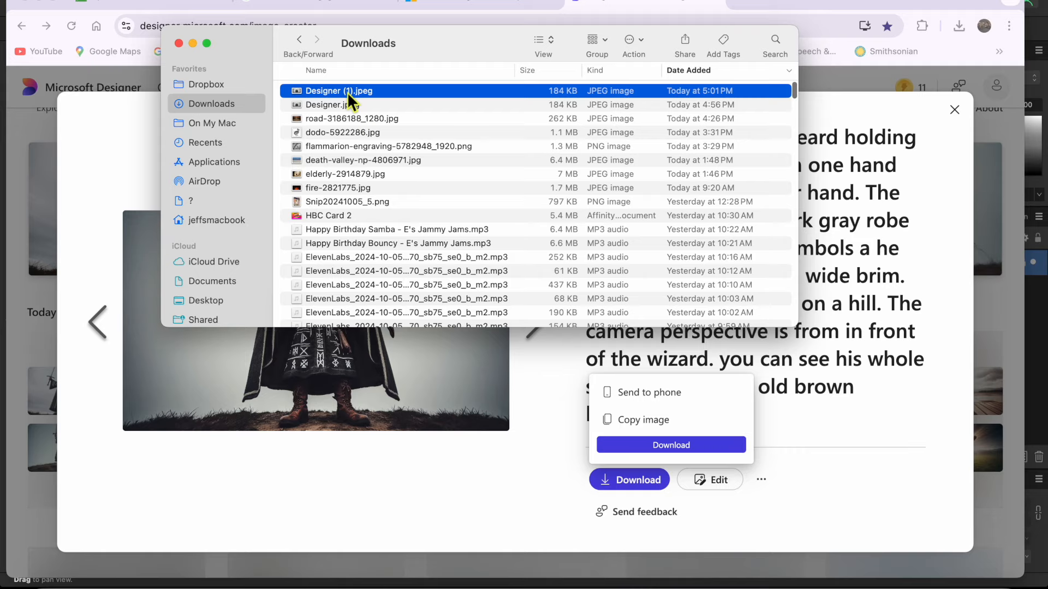
{"action": "right_click", "coordinate": [349, 101]}
{"action": "mouse_move", "coordinate": [363, 112]}
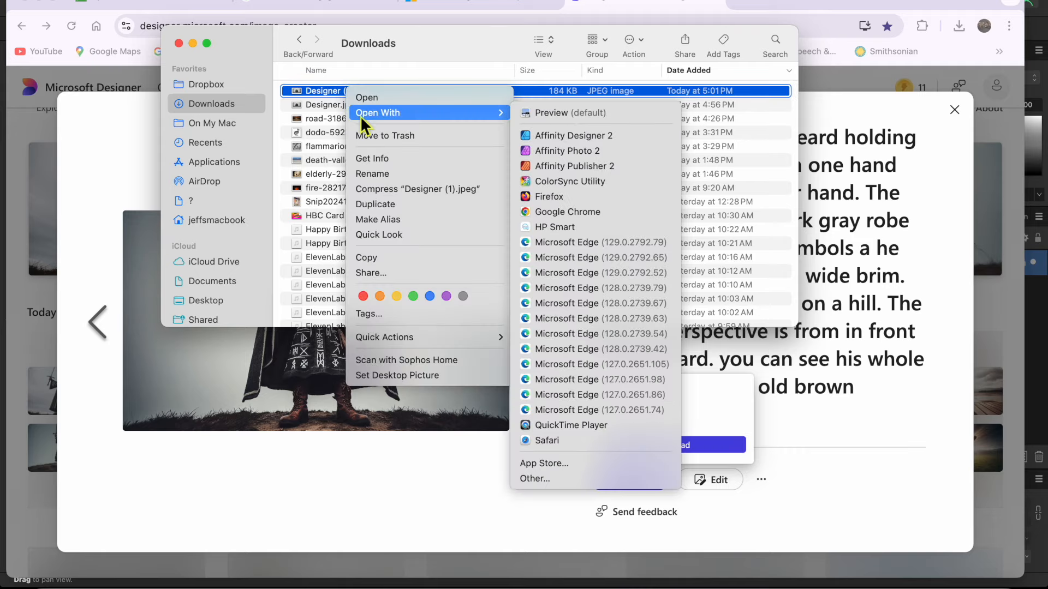
{"action": "left_click", "coordinate": [586, 151]}
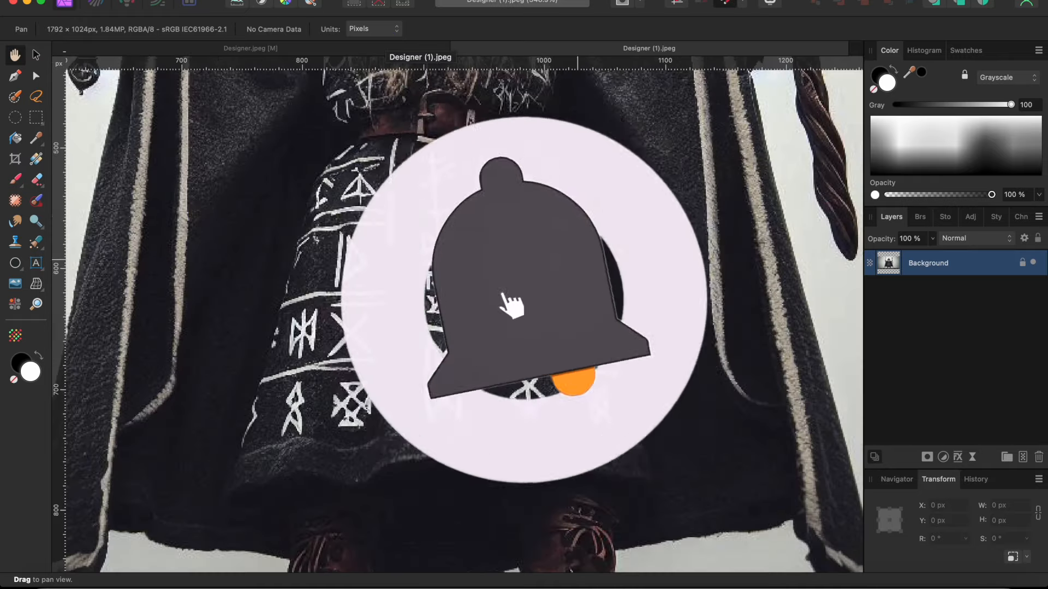
Step: Trace a closed Pen tool outline around the wizard's rune-covered lower robe, from the belt down to the hem
{"action": "left_click", "coordinate": [16, 76]}
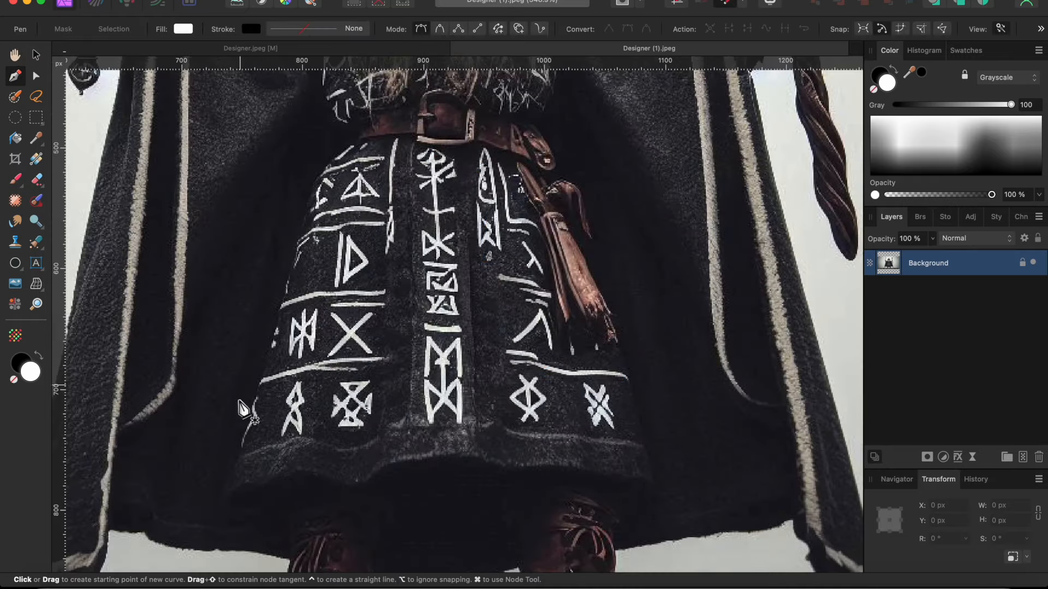
{"action": "left_click", "coordinate": [224, 493]}
{"action": "left_click", "coordinate": [240, 457]}
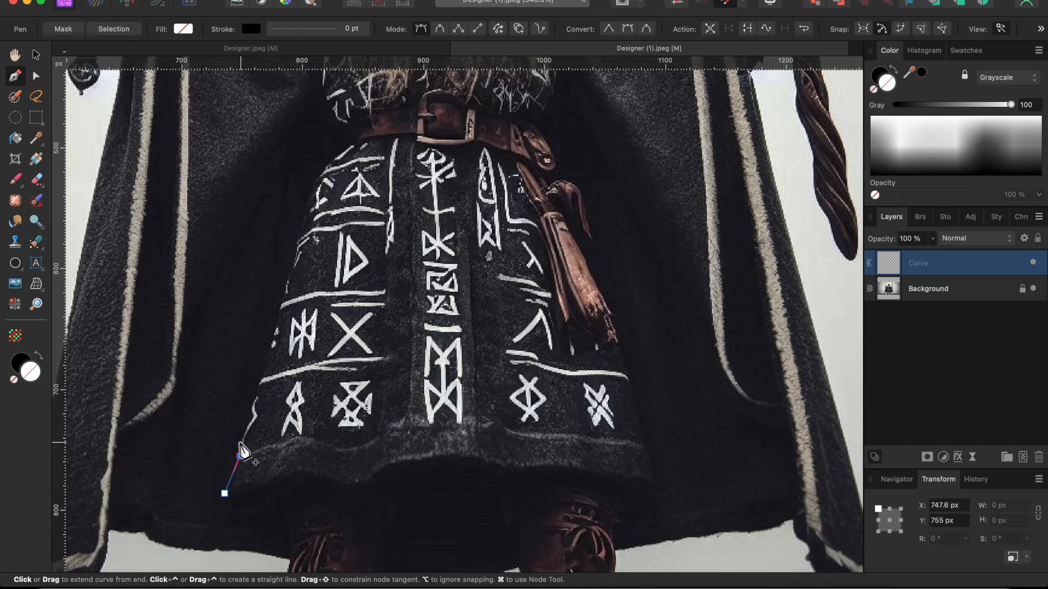
{"action": "left_click", "coordinate": [245, 434]}
{"action": "left_click", "coordinate": [254, 403]}
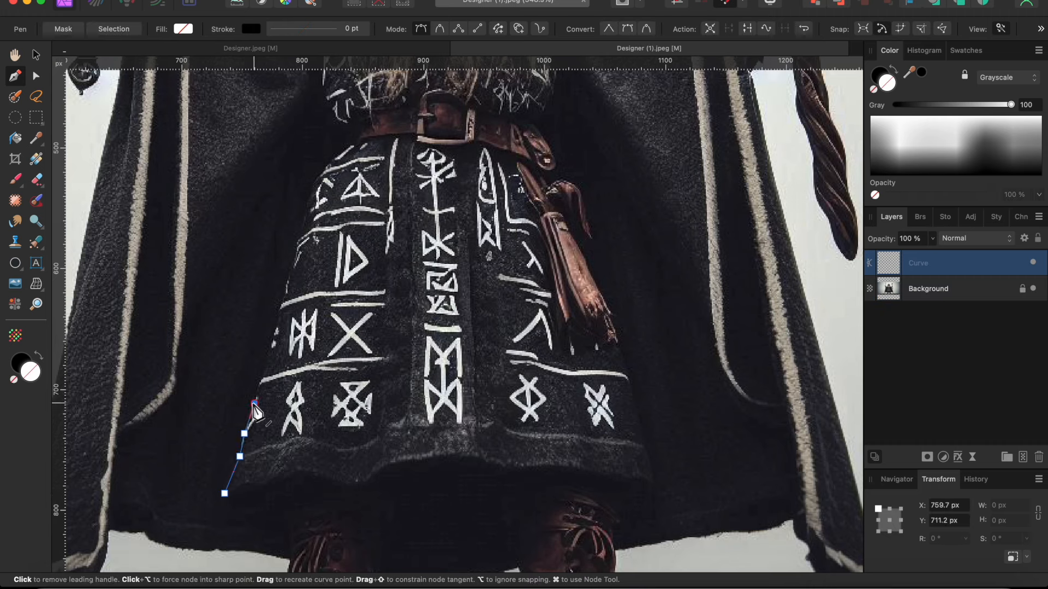
{"action": "left_click", "coordinate": [266, 359]}
{"action": "left_click", "coordinate": [281, 307]}
{"action": "left_click", "coordinate": [587, 202]}
{"action": "left_click", "coordinate": [594, 235]}
{"action": "left_click", "coordinate": [606, 282]}
{"action": "left_click", "coordinate": [624, 350]}
{"action": "left_click", "coordinate": [631, 388]}
{"action": "left_click", "coordinate": [644, 450]}
{"action": "left_click", "coordinate": [655, 481]}
{"action": "left_click", "coordinate": [608, 477]}
{"action": "left_click", "coordinate": [570, 464]}
{"action": "left_click", "coordinate": [539, 467]}
{"action": "left_click", "coordinate": [475, 455]}
{"action": "left_click", "coordinate": [419, 459]}
{"action": "left_click", "coordinate": [394, 463]}
{"action": "left_click", "coordinate": [370, 483]}
{"action": "left_click", "coordinate": [299, 470]}
{"action": "left_click", "coordinate": [278, 482]}
{"action": "left_click", "coordinate": [225, 494]}
{"action": "scroll", "coordinate": [227, 480], "scroll_direction": "down", "scroll_amount": 2}
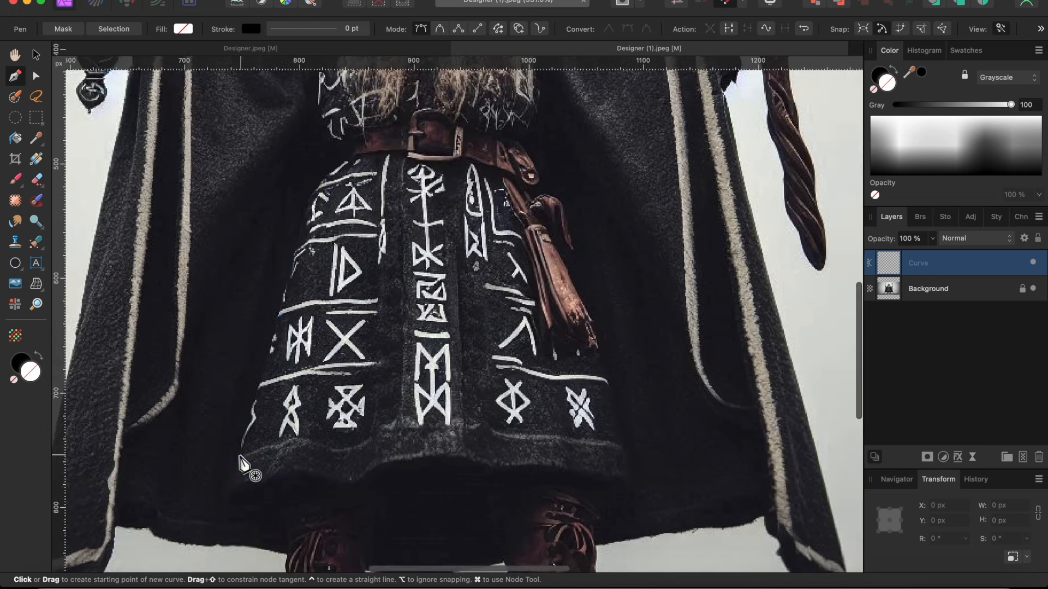
Step: Select all nodes of the robe outline and convert them to smooth nodes
{"action": "left_click", "coordinate": [36, 76]}
{"action": "left_click_drag", "start_coordinate": [170, 121], "coordinate": [766, 537]}
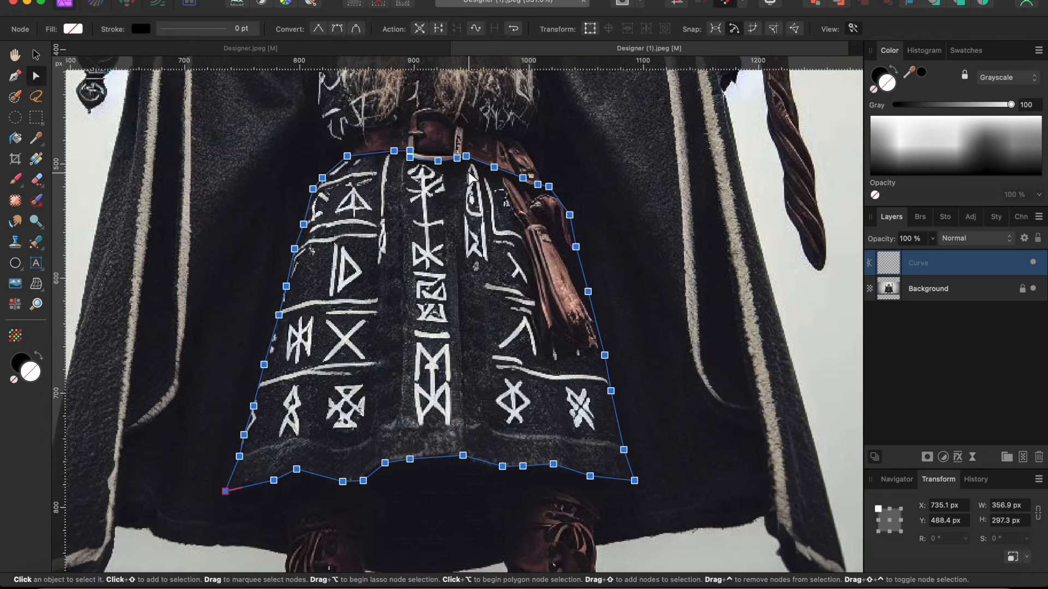
{"action": "left_click", "coordinate": [337, 29]}
Step: Refine the robe outline by adjusting a hem curve and the rounding at its lower right corner
{"action": "scroll", "coordinate": [295, 376], "scroll_direction": "up", "scroll_amount": 5}
{"action": "scroll", "coordinate": [295, 373], "scroll_direction": "right", "scroll_amount": 1}
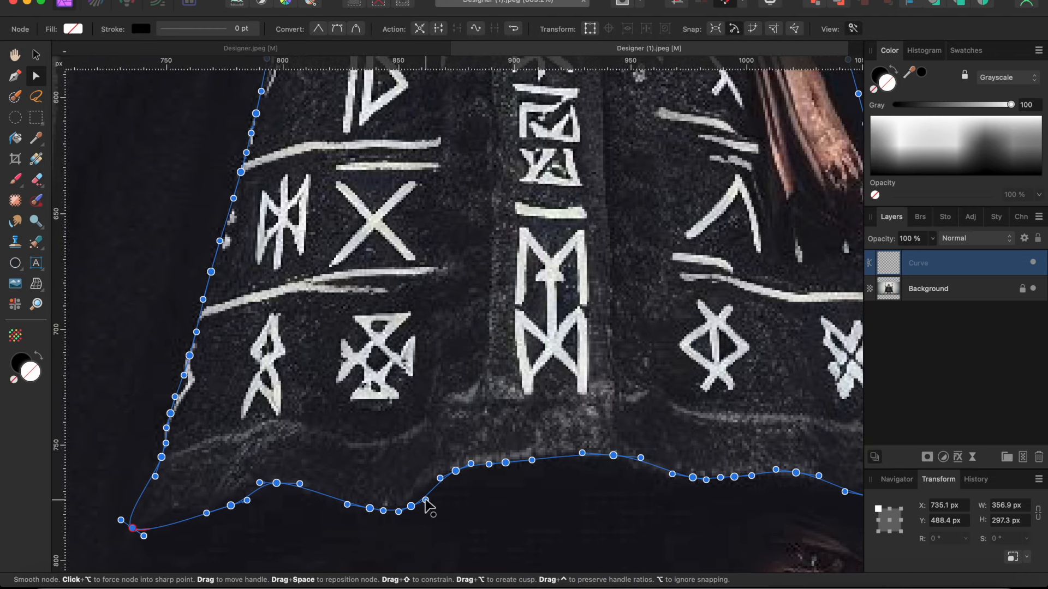
{"action": "left_click_drag", "start_coordinate": [425, 500], "coordinate": [426, 489]}
{"action": "scroll", "coordinate": [451, 496], "scroll_direction": "right", "scroll_amount": 5}
{"action": "scroll", "coordinate": [450, 495], "scroll_direction": "up", "scroll_amount": 1}
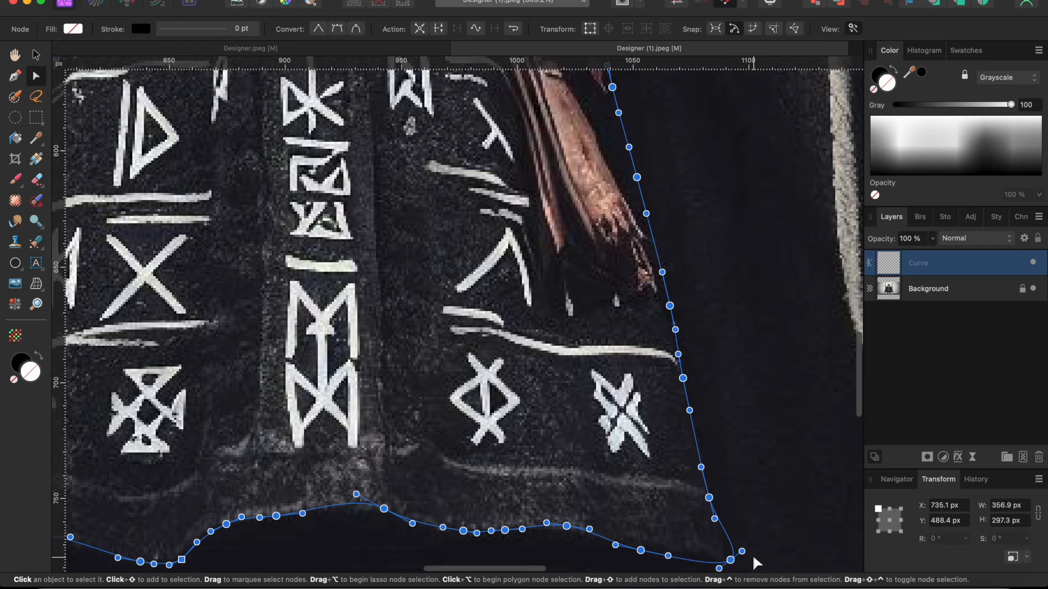
{"action": "left_click_drag", "start_coordinate": [742, 551], "coordinate": [732, 543]}
{"action": "scroll", "coordinate": [686, 483], "scroll_direction": "down", "scroll_amount": 3}
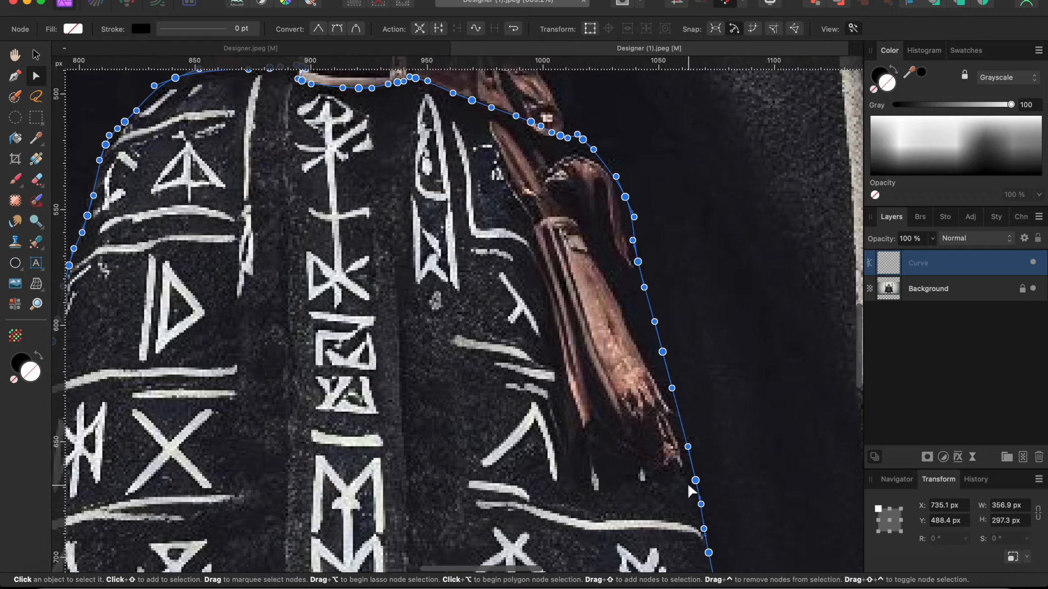
{"action": "scroll", "coordinate": [664, 449], "scroll_direction": "down", "scroll_amount": 3}
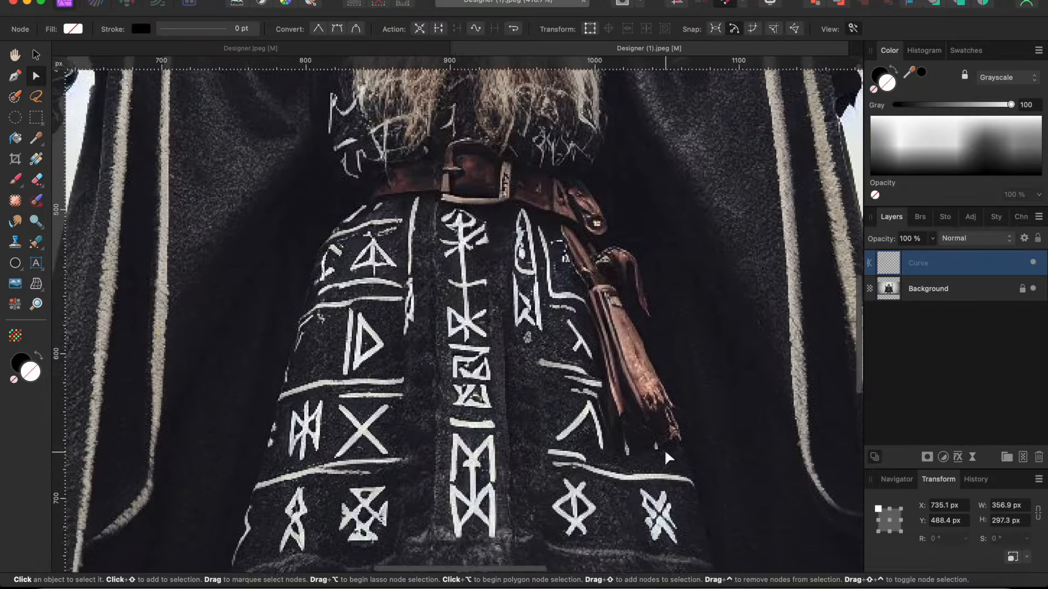
{"action": "scroll", "coordinate": [693, 440], "scroll_direction": "down", "scroll_amount": 2}
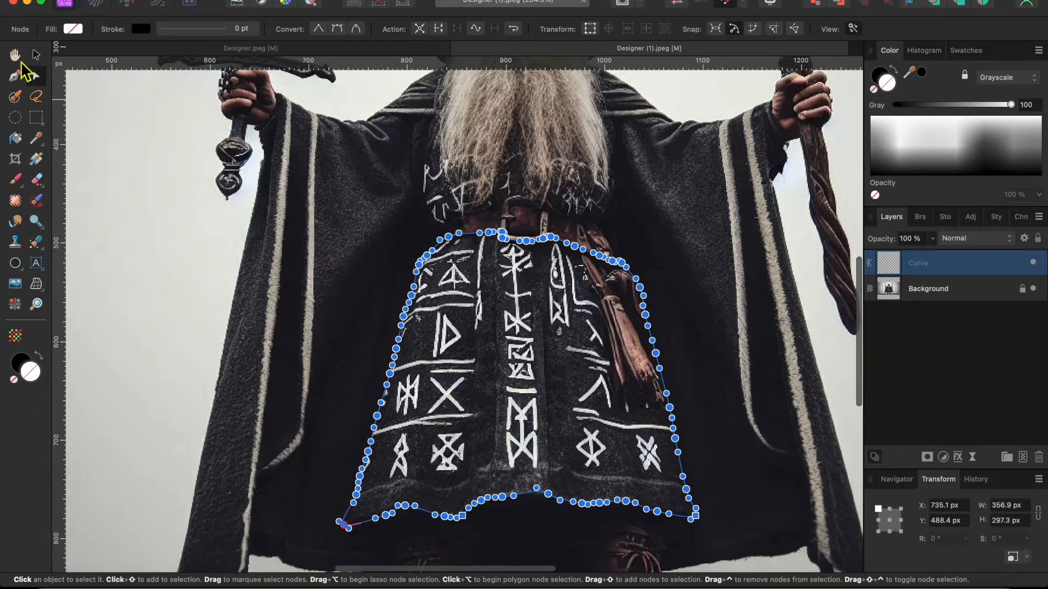
Step: Turn the robe outline into a selection and duplicate the selected area onto its own layer
{"action": "left_click", "coordinate": [15, 75]}
{"action": "left_click", "coordinate": [131, 31]}
{"action": "scroll", "coordinate": [381, 251], "scroll_direction": "down", "scroll_amount": 2}
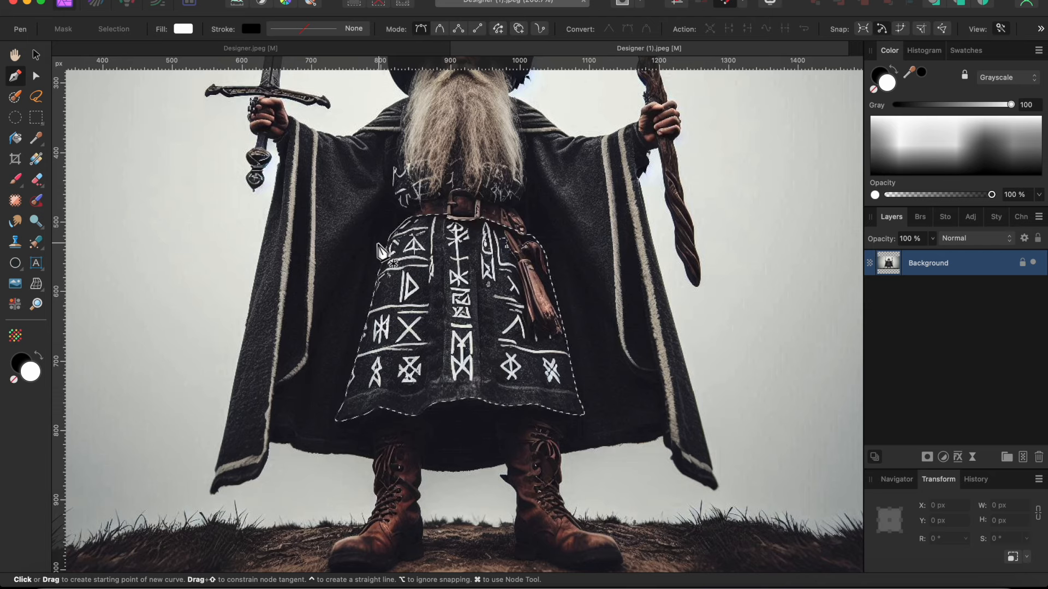
{"action": "key", "text": "super"}
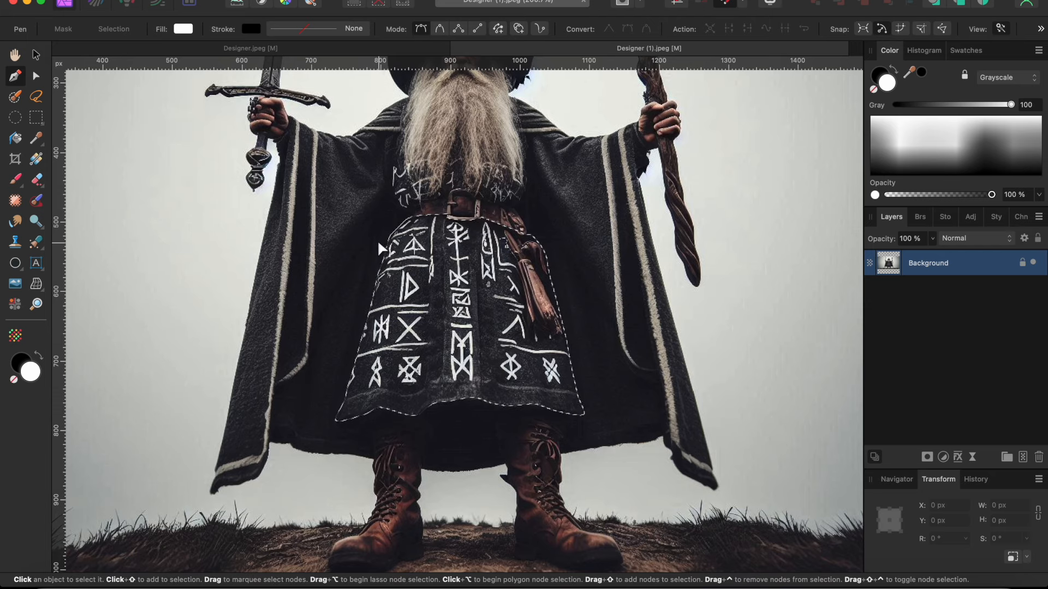
{"action": "key", "text": "super+j"}
Step: Lengthen the duplicated robe with Mesh Warp by pulling its two bottom corners down toward the boots
{"action": "left_click", "coordinate": [36, 284]}
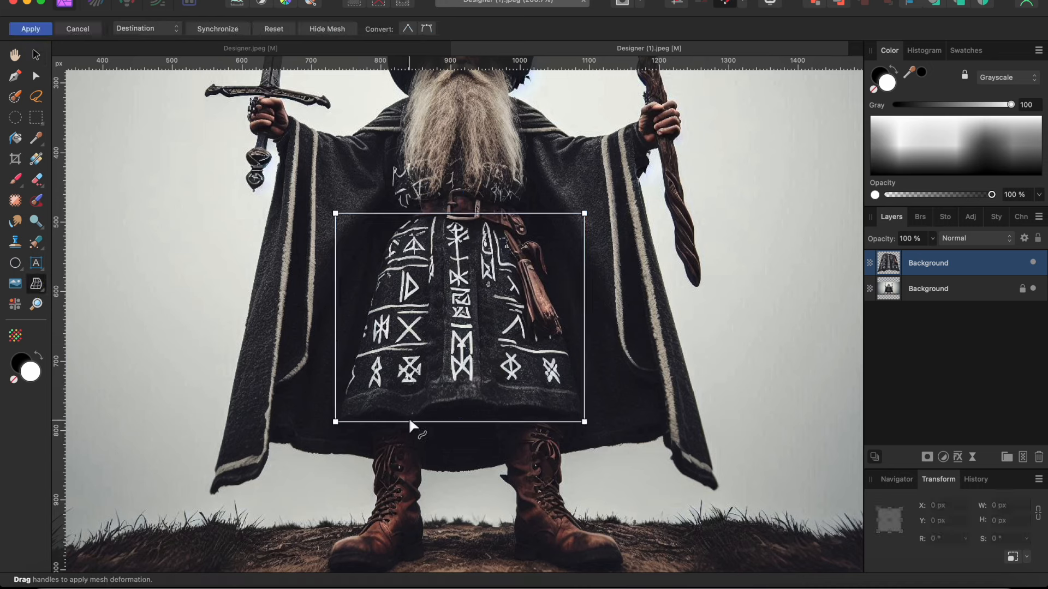
{"action": "left_click", "coordinate": [335, 422]}
{"action": "left_click_drag", "start_coordinate": [335, 421], "coordinate": [327, 486]}
{"action": "left_click_drag", "start_coordinate": [584, 422], "coordinate": [602, 497]}
Step: Add mesh nodes along the robe's left side and pull them outward to widen it
{"action": "left_click", "coordinate": [378, 315]}
{"action": "left_click_drag", "start_coordinate": [378, 315], "coordinate": [368, 314]}
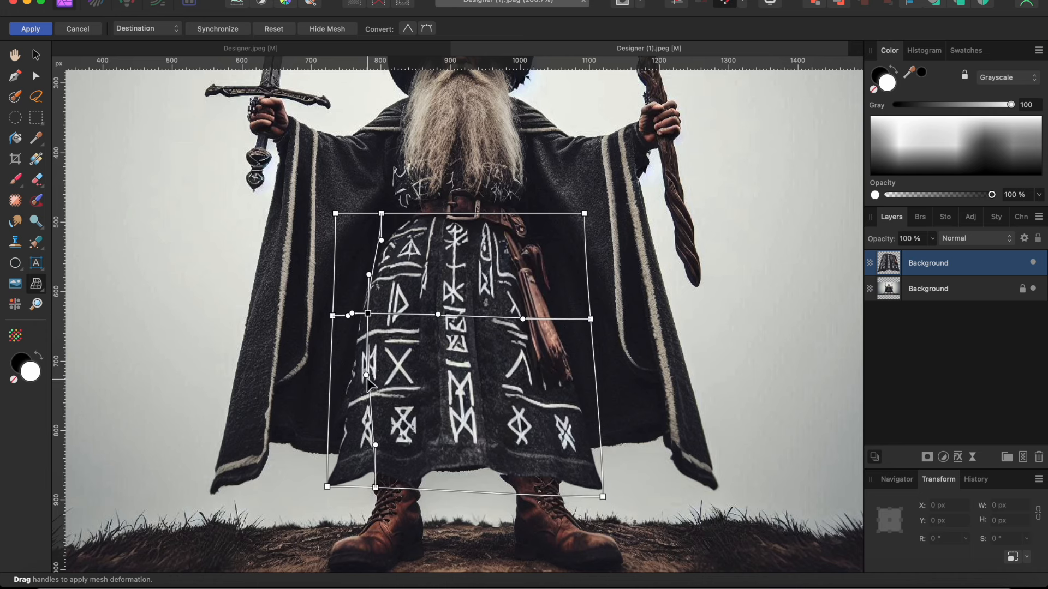
{"action": "left_click_drag", "start_coordinate": [367, 373], "coordinate": [355, 371]}
Step: Add two mesh nodes on the robe's right side, pull the lower one outward and bend the curve above inward
{"action": "double_click", "coordinate": [549, 319]}
{"action": "double_click", "coordinate": [552, 355]}
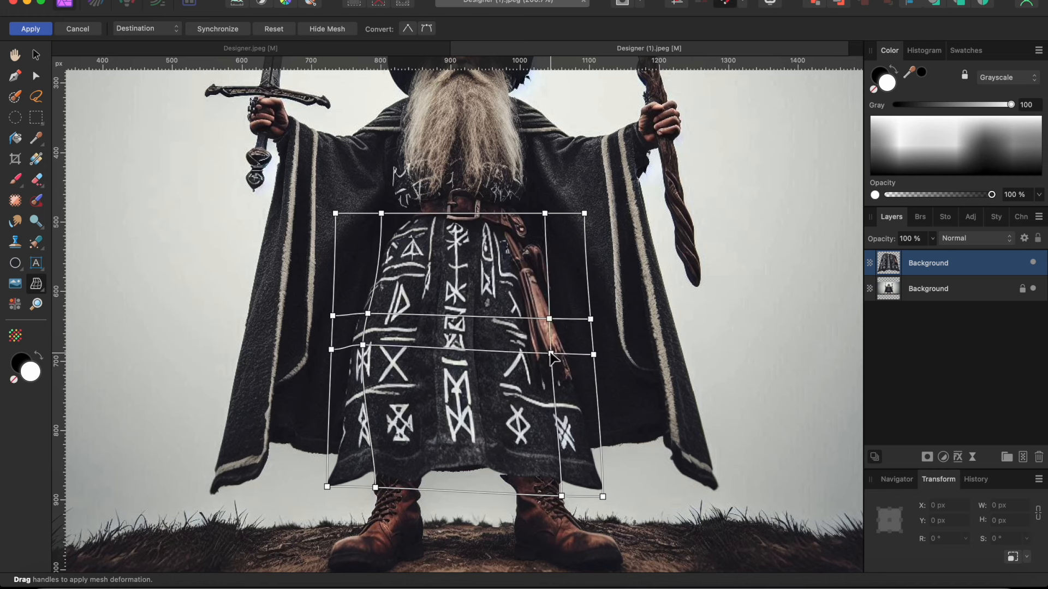
{"action": "left_click_drag", "start_coordinate": [552, 355], "coordinate": [562, 357]}
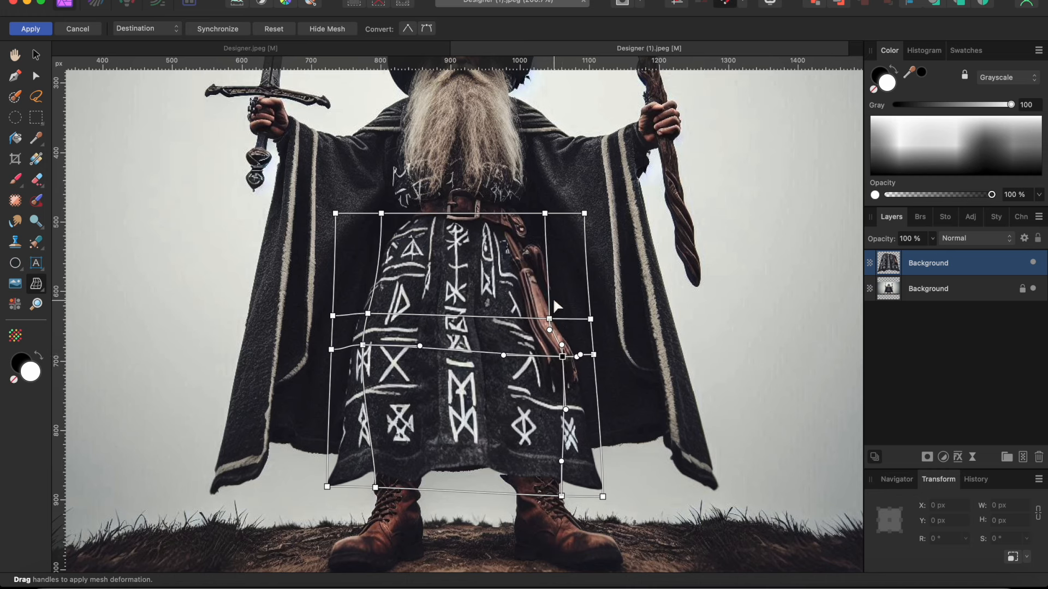
{"action": "left_click", "coordinate": [549, 318]}
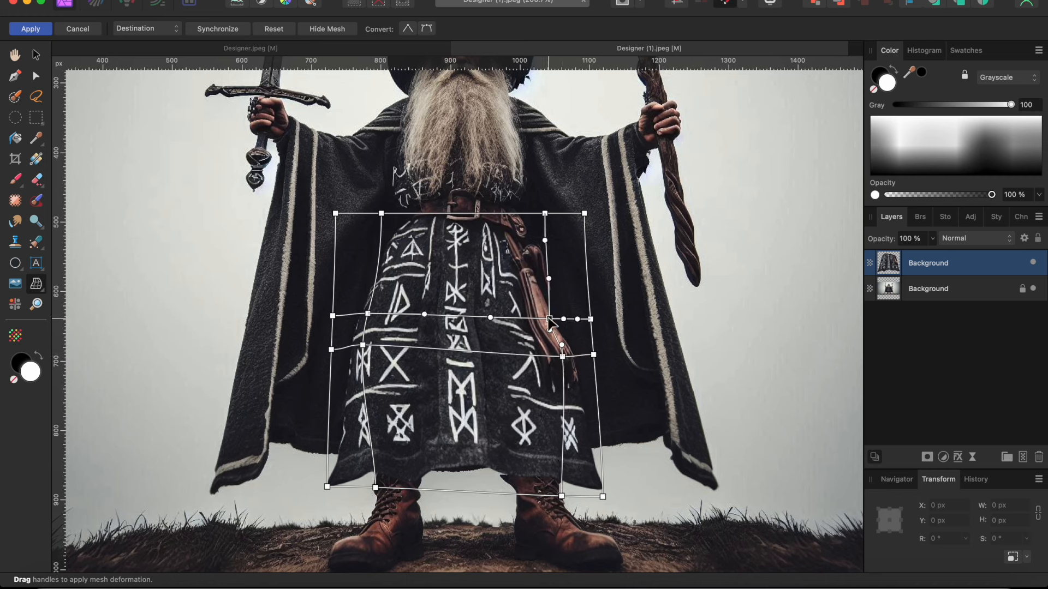
{"action": "left_click_drag", "start_coordinate": [549, 279], "coordinate": [536, 271]}
Step: Pull the mesh nodes along the hem down and flare the bottom corners, and apply the warp
{"action": "left_click_drag", "start_coordinate": [603, 497], "coordinate": [621, 492]}
{"action": "left_click_drag", "start_coordinate": [375, 487], "coordinate": [375, 522]}
{"action": "left_click_drag", "start_coordinate": [562, 496], "coordinate": [577, 524]}
{"action": "left_click_drag", "start_coordinate": [621, 491], "coordinate": [633, 504]}
{"action": "mouse_move", "coordinate": [326, 486]}
{"action": "left_mouse_down"}
{"action": "mouse_move", "coordinate": [321, 504]}
{"action": "mouse_move", "coordinate": [339, 496]}
{"action": "left_mouse_up"}
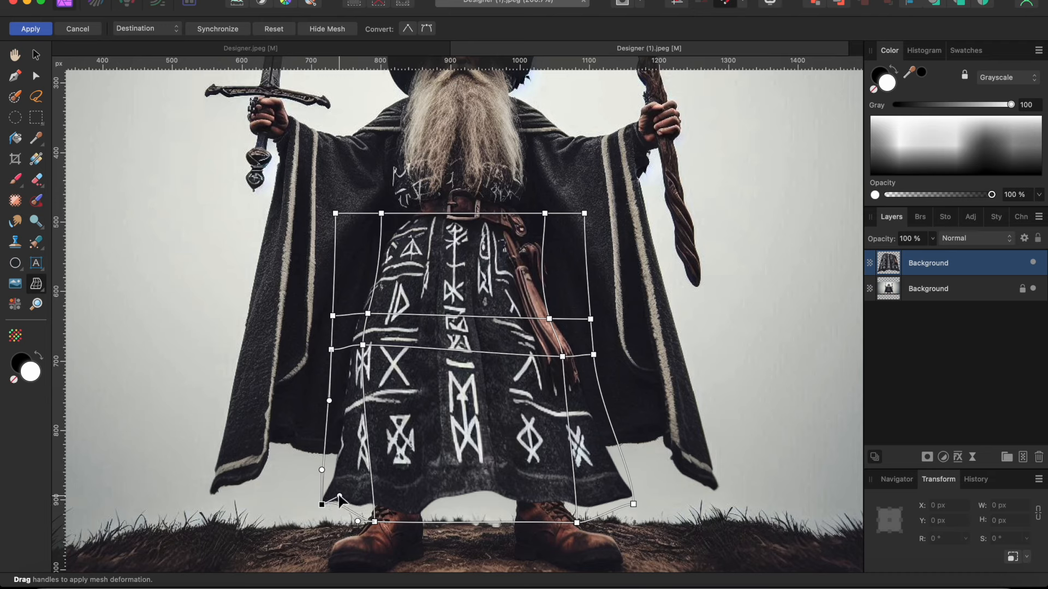
{"action": "left_click", "coordinate": [31, 30]}
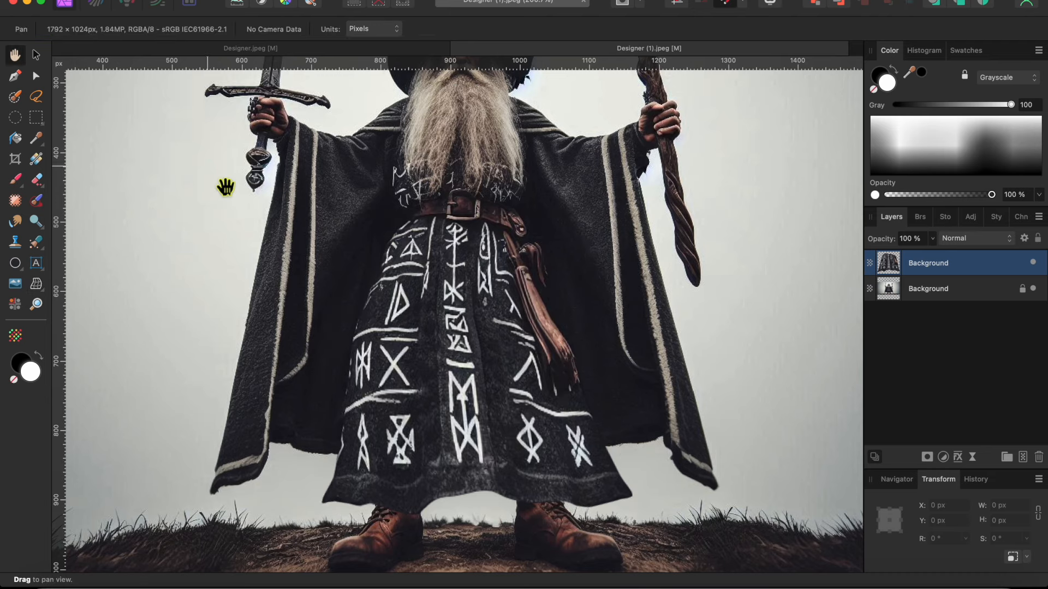
Step: Group the two Background layers and rasterize the group into a single pixel layer
{"action": "scroll", "coordinate": [225, 187], "scroll_direction": "down", "scroll_amount": 4}
{"action": "scroll", "coordinate": [225, 187], "scroll_direction": "up", "scroll_amount": 2}
{"action": "scroll", "coordinate": [236, 192], "scroll_direction": "down", "scroll_amount": 2}
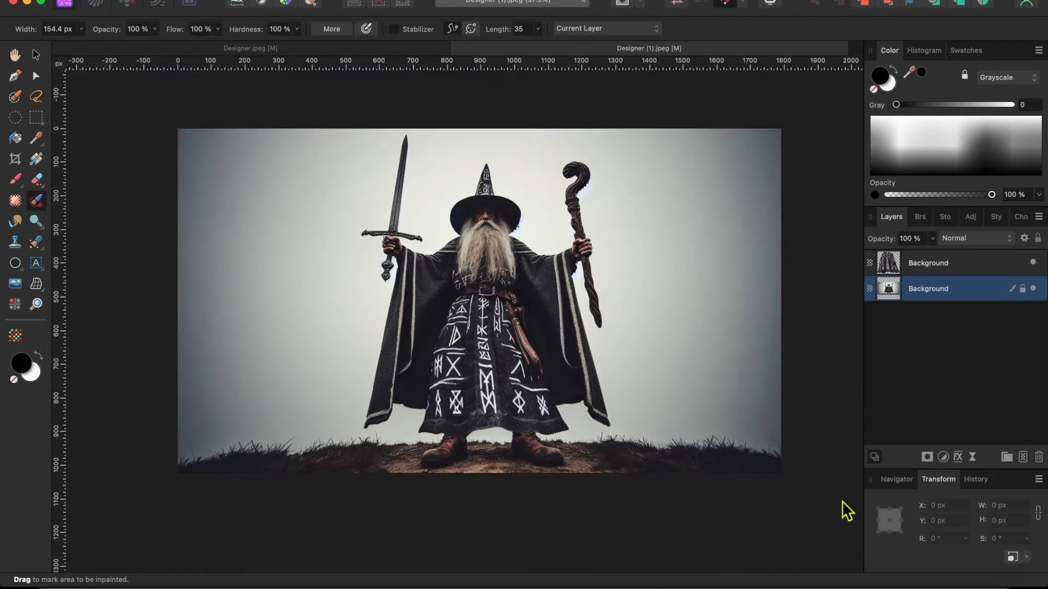
{"action": "left_click", "coordinate": [939, 263], "text": "shift"}
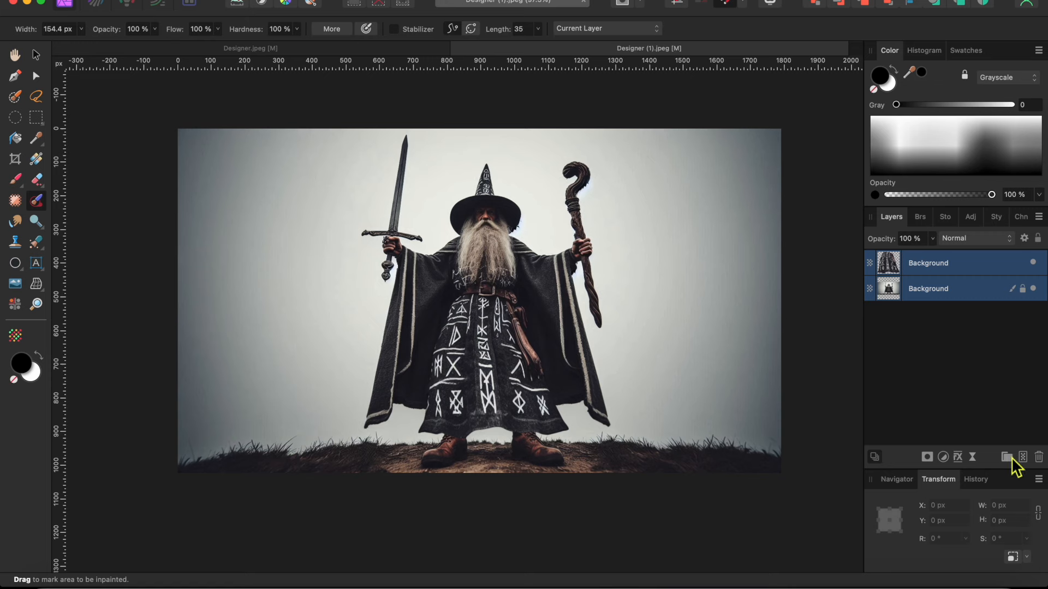
{"action": "left_click", "coordinate": [1011, 457]}
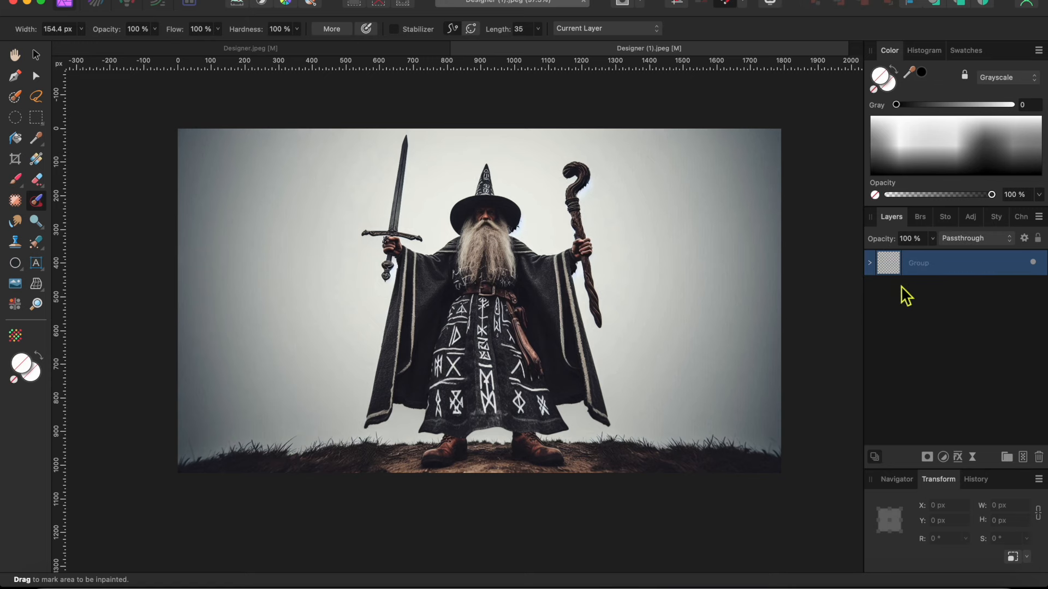
{"action": "right_click", "coordinate": [931, 264]}
{"action": "left_click", "coordinate": [962, 350]}
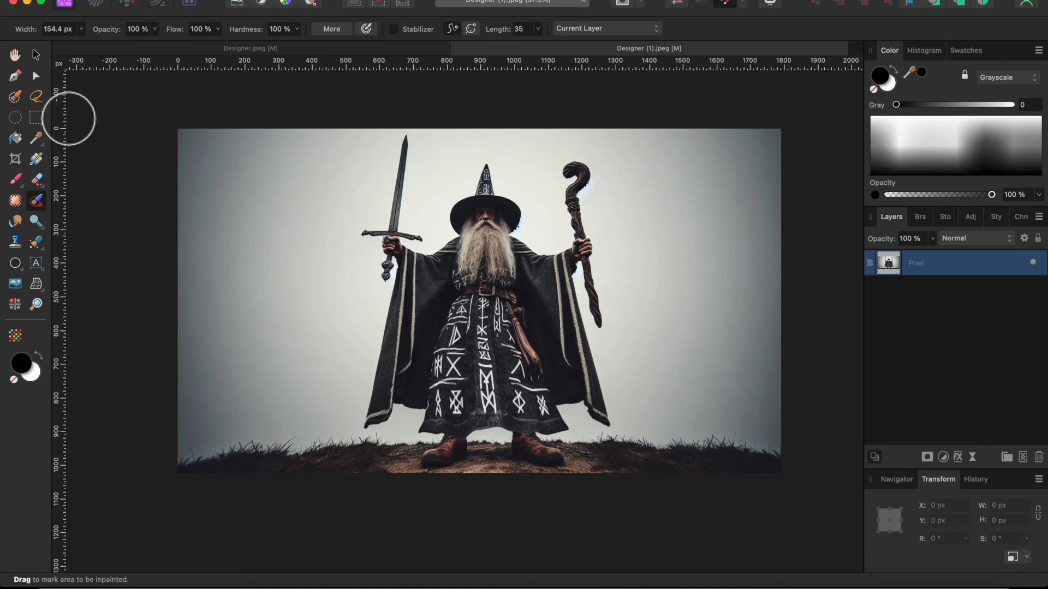
Step: Activate the Selection Brush tool for the merged wizard layer
{"action": "left_click", "coordinate": [15, 97]}
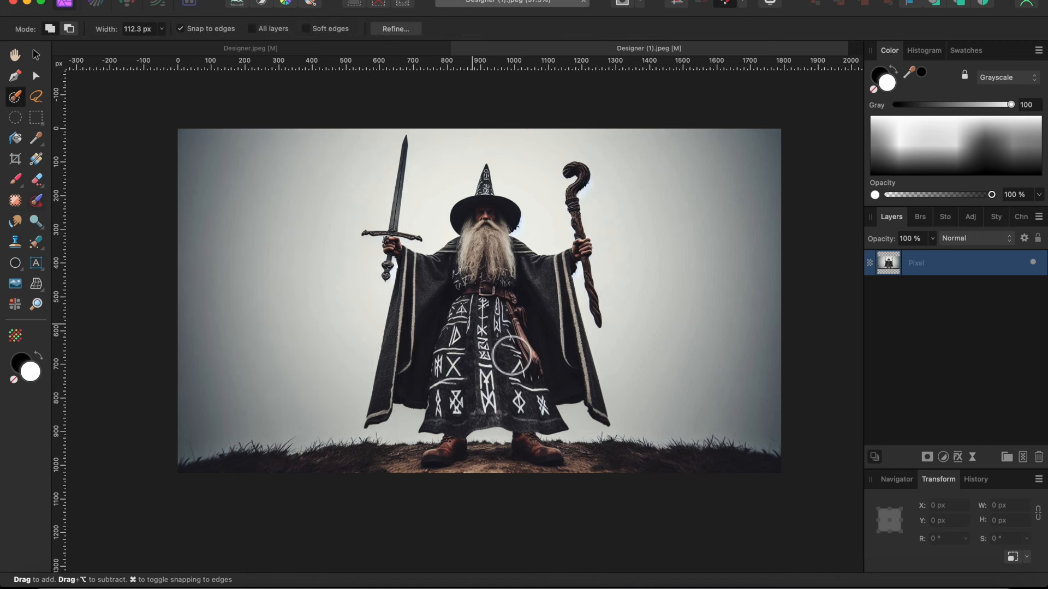
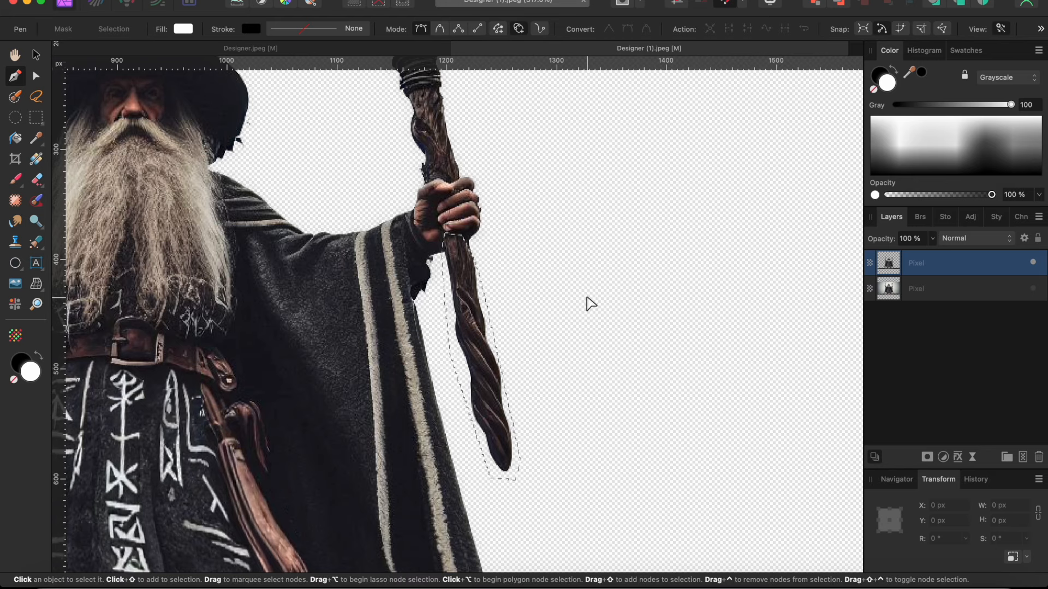
Step: Remove the selected lower staff from the wizard layer and paste it back as a separate layer
{"action": "key", "text": "Delete"}
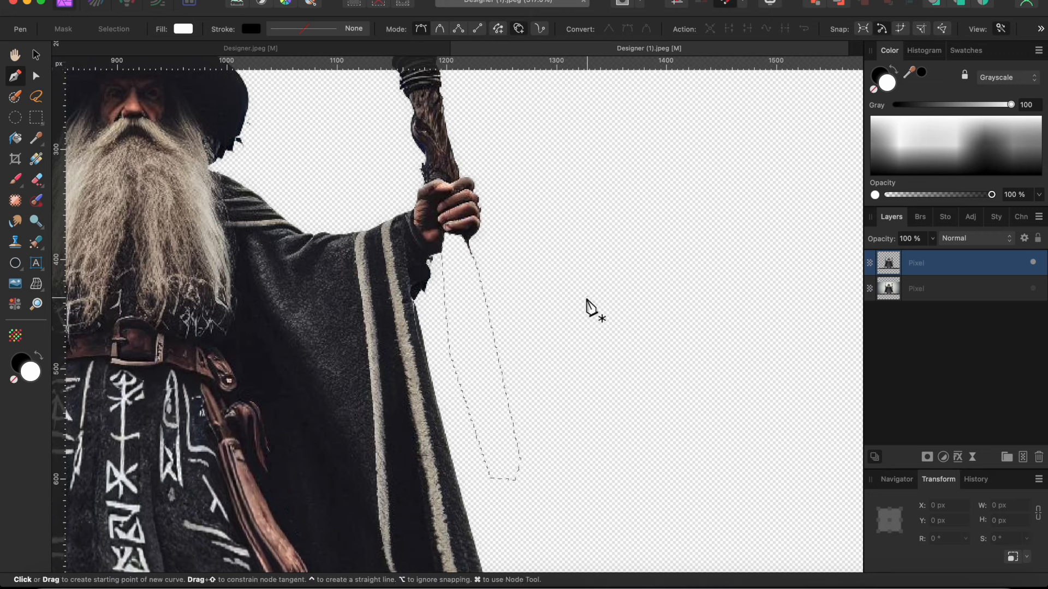
{"action": "key", "text": "super"}
{"action": "key", "text": "super+v"}
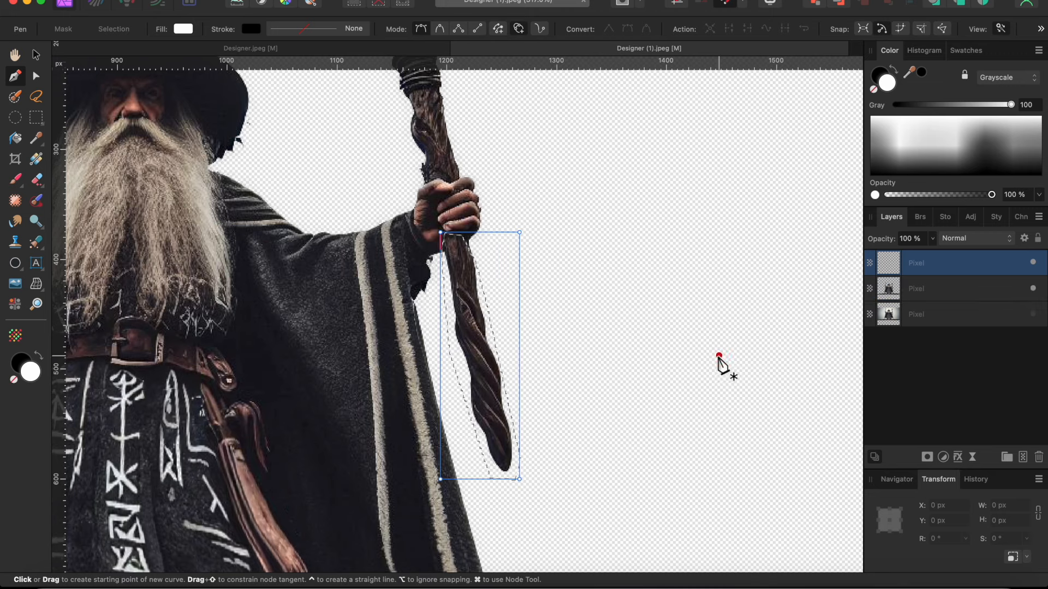
{"action": "scroll", "coordinate": [573, 344], "scroll_direction": "down", "scroll_amount": 5}
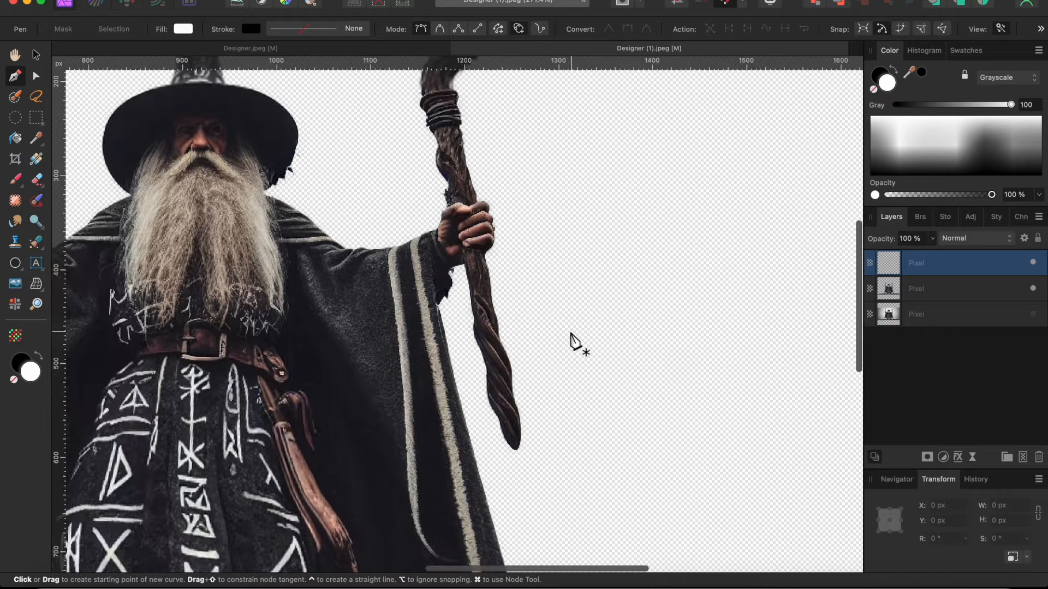
Step: Move the separated lower staff piece with the Move tool to line it up with the staff below the wizard's hand
{"action": "left_click", "coordinate": [36, 54]}
{"action": "left_click_drag", "start_coordinate": [400, 277], "coordinate": [503, 362]}
{"action": "scroll", "coordinate": [376, 175], "scroll_direction": "up", "scroll_amount": 5}
{"action": "scroll", "coordinate": [396, 141], "scroll_direction": "up", "scroll_amount": 3}
{"action": "left_click_drag", "start_coordinate": [393, 146], "coordinate": [391, 144]}
{"action": "left_click_drag", "start_coordinate": [397, 428], "coordinate": [397, 429]}
Step: Stretch the lower staff piece lengthwise so it runs from the wizard's hand down to the ground
{"action": "scroll", "coordinate": [441, 272], "scroll_direction": "down", "scroll_amount": 6}
{"action": "left_click_drag", "start_coordinate": [448, 424], "coordinate": [448, 568]}
{"action": "scroll", "coordinate": [448, 382], "scroll_direction": "down", "scroll_amount": 5}
{"action": "left_click_drag", "start_coordinate": [449, 325], "coordinate": [449, 283]}
{"action": "scroll", "coordinate": [450, 282], "scroll_direction": "down", "scroll_amount": 3}
{"action": "scroll", "coordinate": [485, 265], "scroll_direction": "up", "scroll_amount": 4}
{"action": "scroll", "coordinate": [567, 241], "scroll_direction": "up", "scroll_amount": 3}
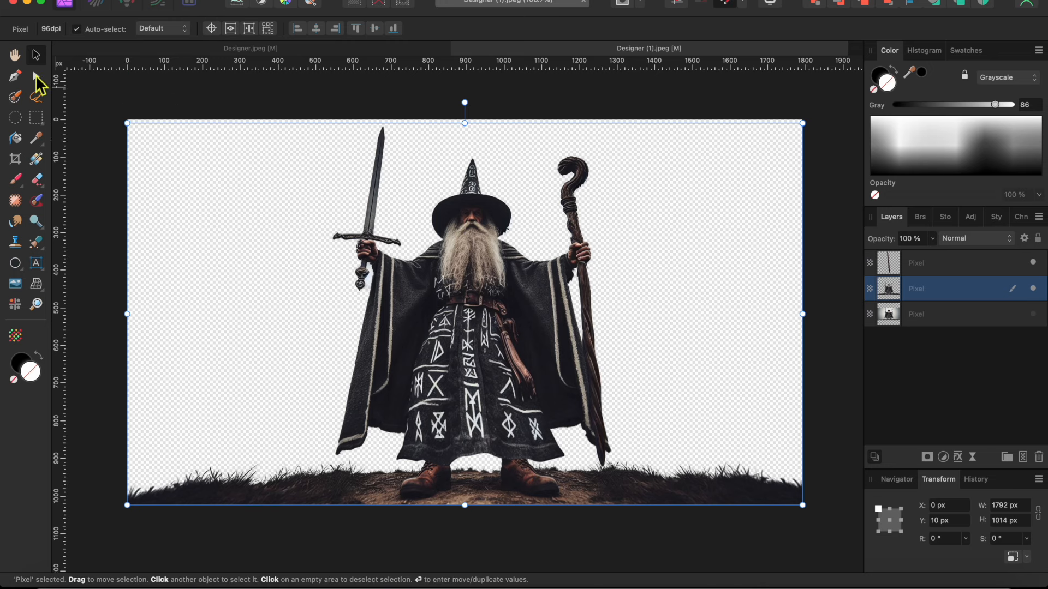
Step: Place the image lightning-1056419.jpg from Downloads over the canvas, starting at the canvas's upper corner
{"action": "left_click", "coordinate": [125, 1]}
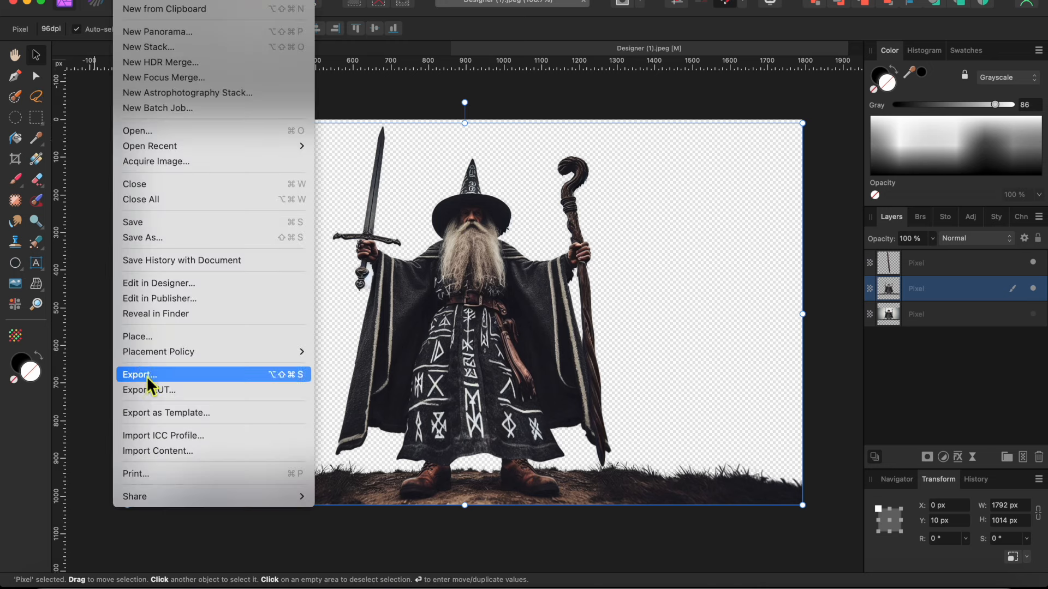
{"action": "left_click", "coordinate": [151, 340]}
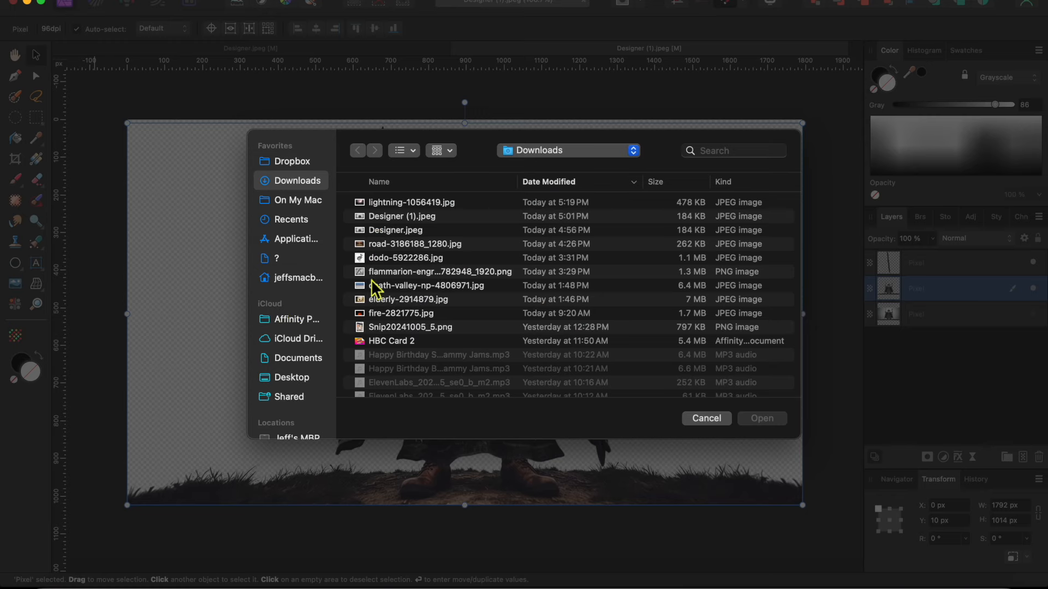
{"action": "left_click", "coordinate": [412, 202]}
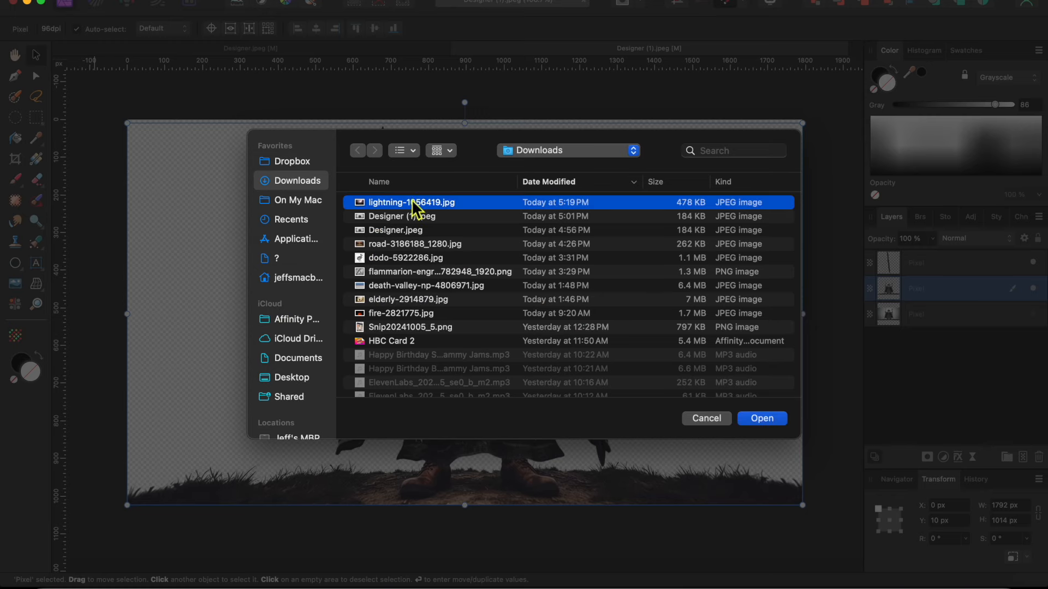
{"action": "left_click", "coordinate": [773, 420]}
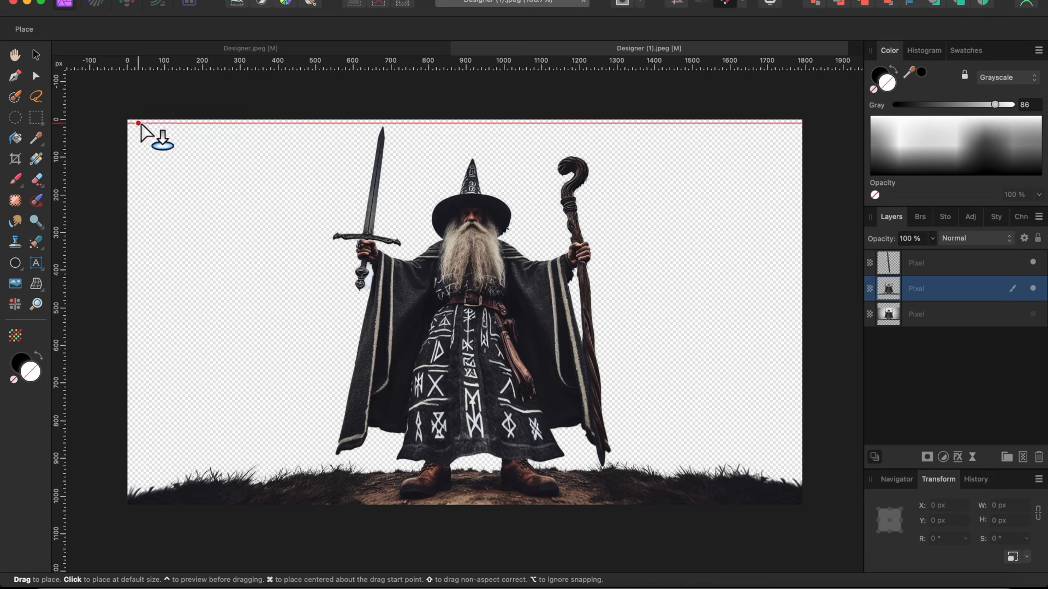
{"action": "left_click_drag", "start_coordinate": [131, 124], "coordinate": [567, 427]}
Step: Enlarge the lightning image to about 2299 × 1469 px and move its layer directly beneath the wizard layer
{"action": "scroll", "coordinate": [567, 427], "scroll_direction": "left", "scroll_amount": 5}
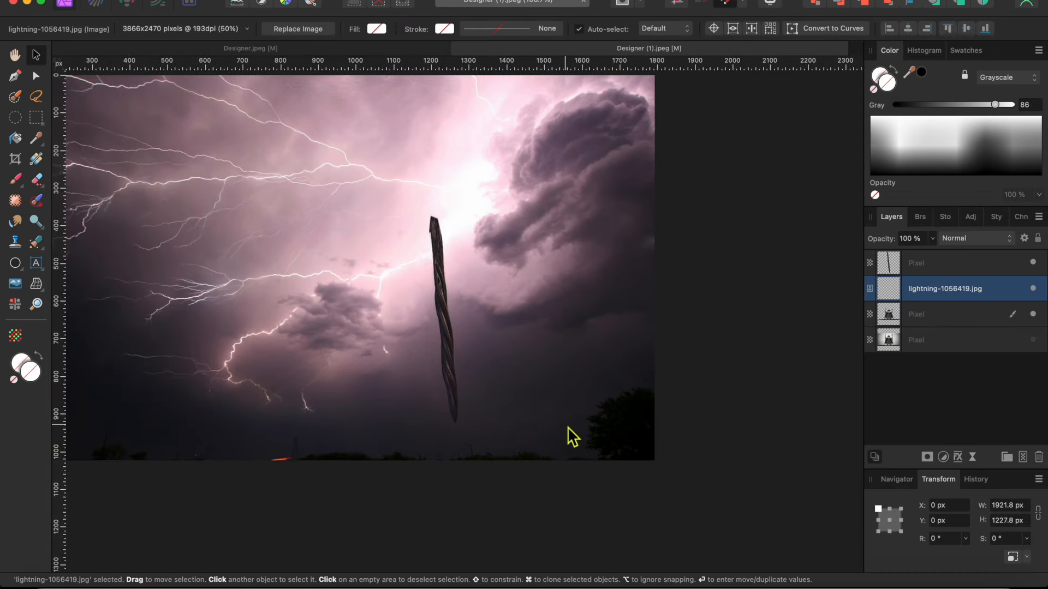
{"action": "scroll", "coordinate": [596, 428], "scroll_direction": "down", "scroll_amount": 2}
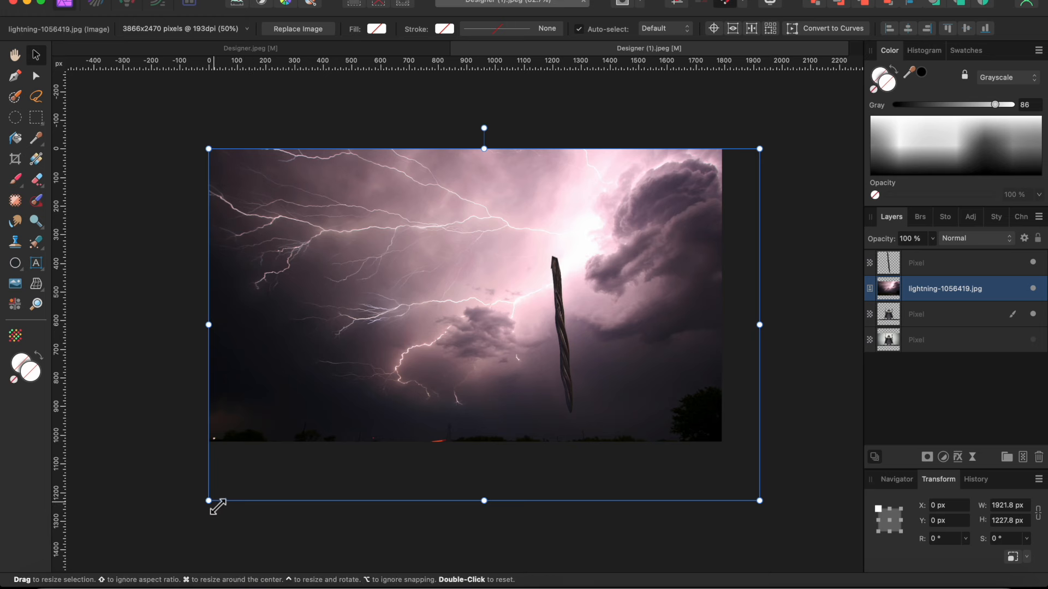
{"action": "left_click_drag", "start_coordinate": [208, 500], "coordinate": [192, 511]}
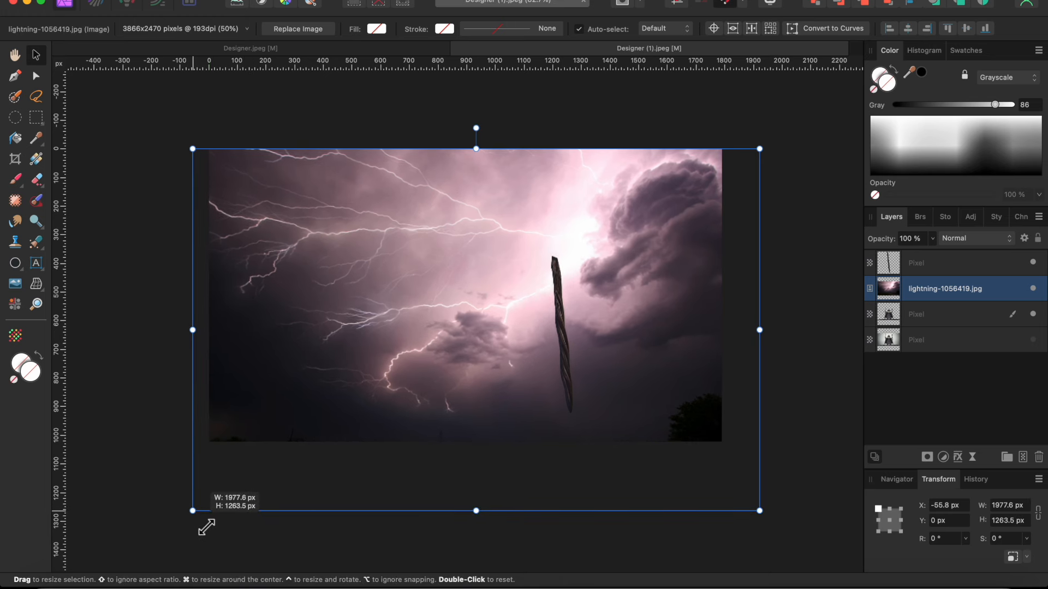
{"action": "left_click_drag", "start_coordinate": [935, 299], "coordinate": [912, 333]}
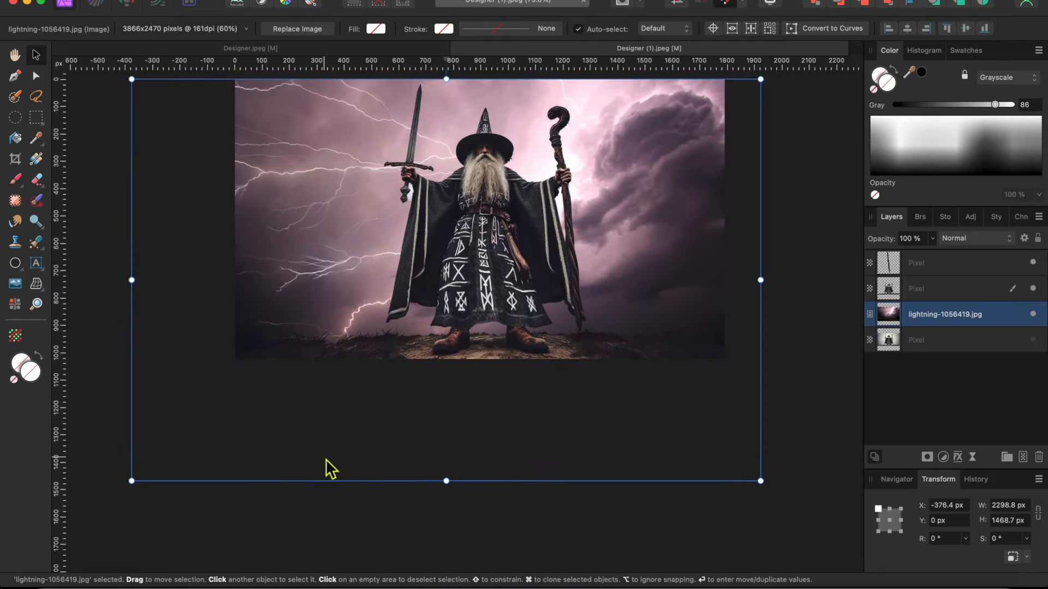
{"action": "scroll", "coordinate": [327, 469], "scroll_direction": "up", "scroll_amount": 2}
{"action": "left_click_drag", "start_coordinate": [582, 270], "coordinate": [610, 260]}
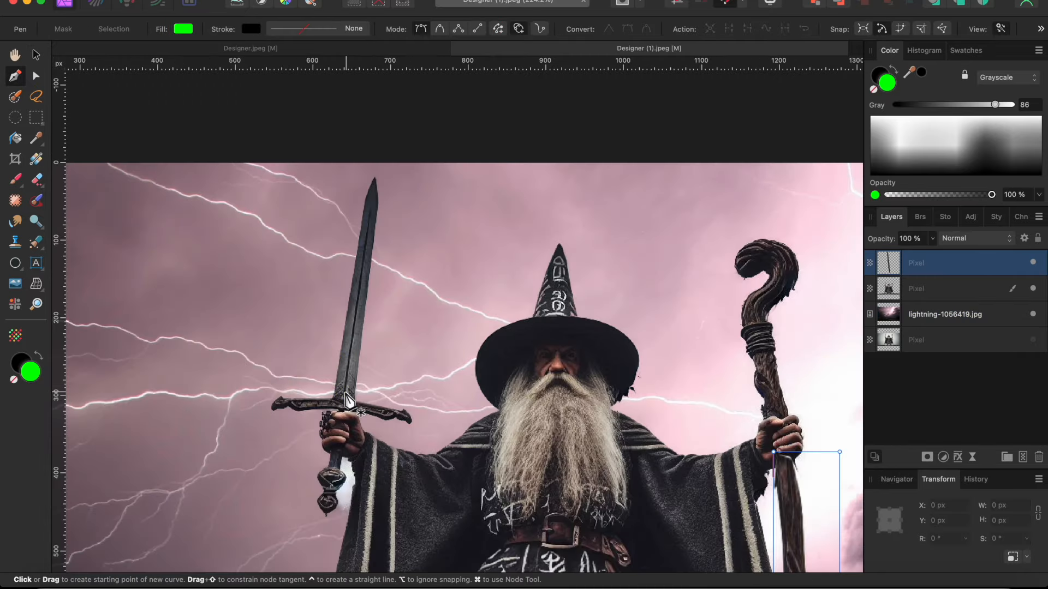
Step: Trace the sword blade with the Pen tool above the wizard layer, from the crossguard around the tip and back, as a closed curve
{"action": "left_click", "coordinate": [908, 287]}
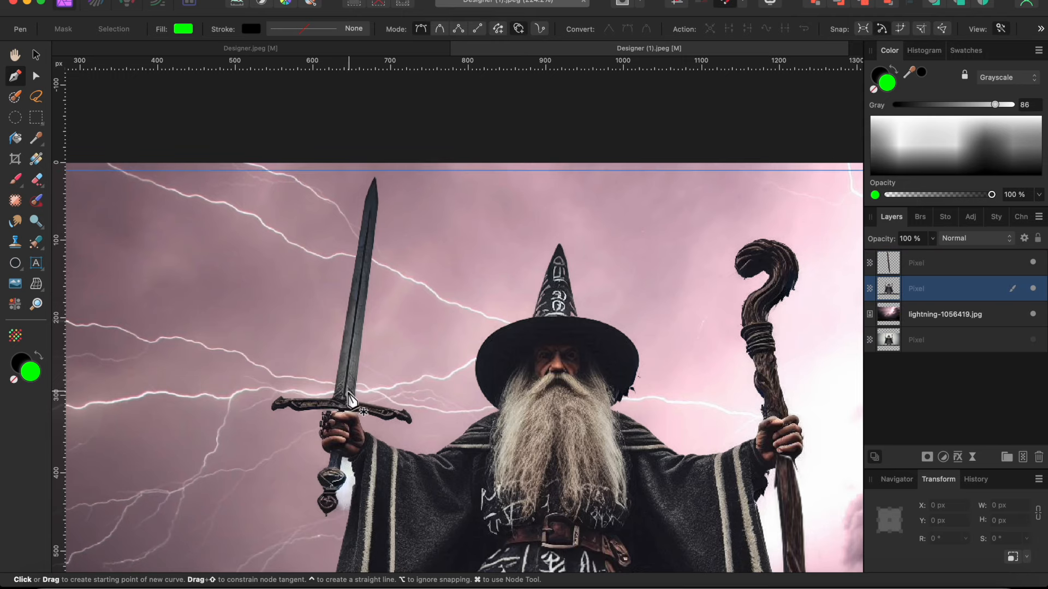
{"action": "left_click_drag", "start_coordinate": [342, 393], "coordinate": [353, 405]}
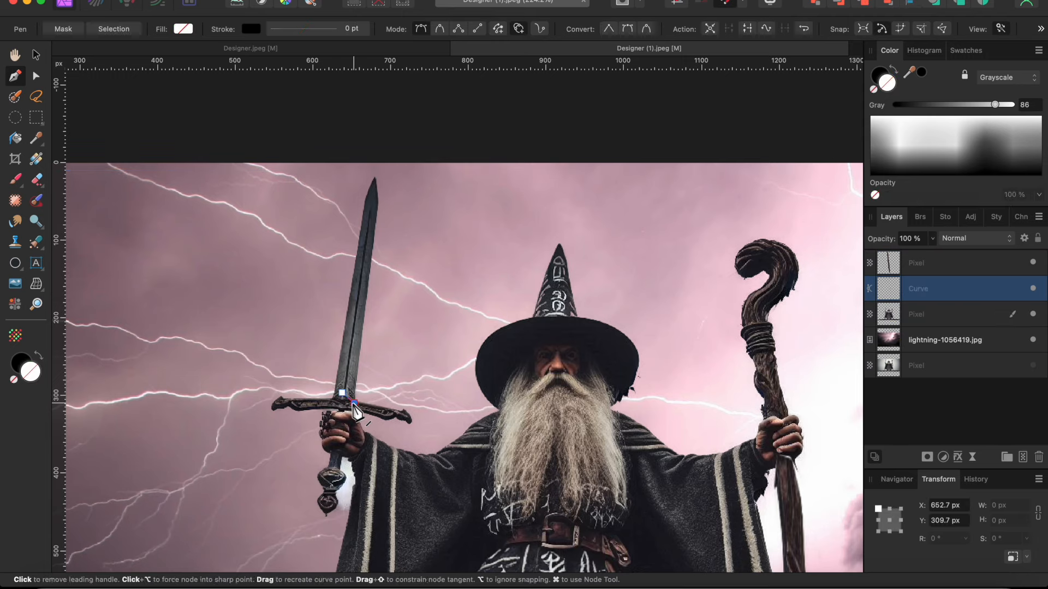
{"action": "scroll", "coordinate": [381, 213], "scroll_direction": "up", "scroll_amount": 5}
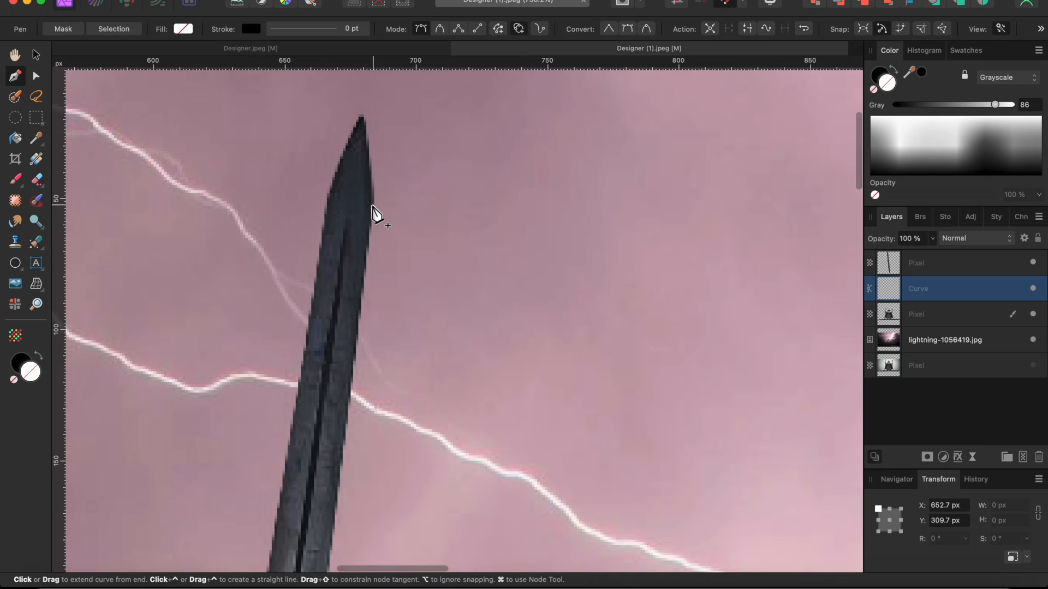
{"action": "left_click", "coordinate": [372, 205]}
{"action": "left_click", "coordinate": [364, 115]}
{"action": "left_click", "coordinate": [328, 191]}
{"action": "scroll", "coordinate": [328, 192], "scroll_direction": "down", "scroll_amount": 10}
{"action": "scroll", "coordinate": [328, 193], "scroll_direction": "left", "scroll_amount": 4}
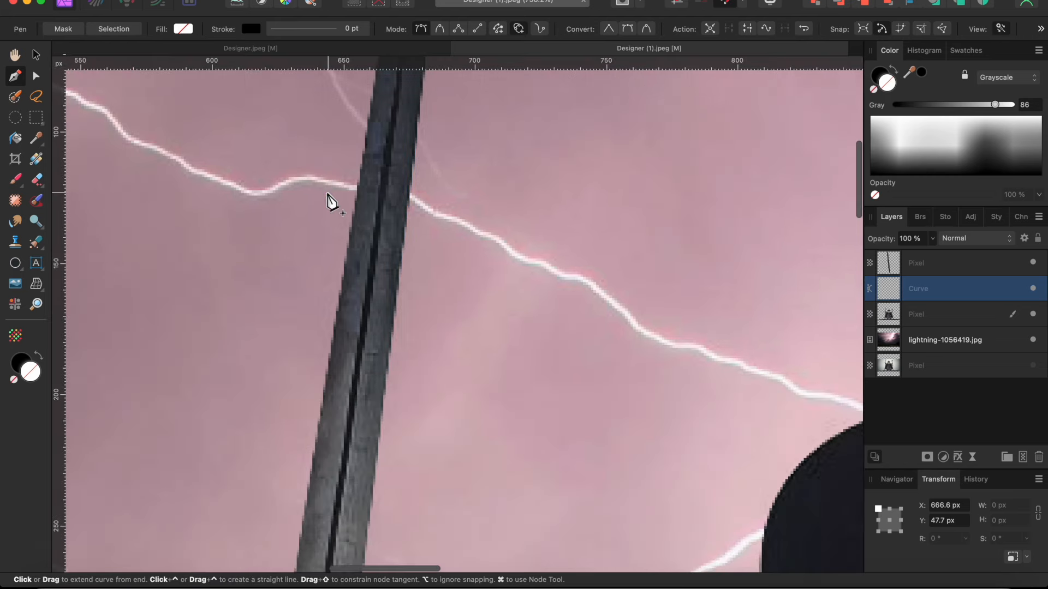
{"action": "left_click", "coordinate": [345, 518]}
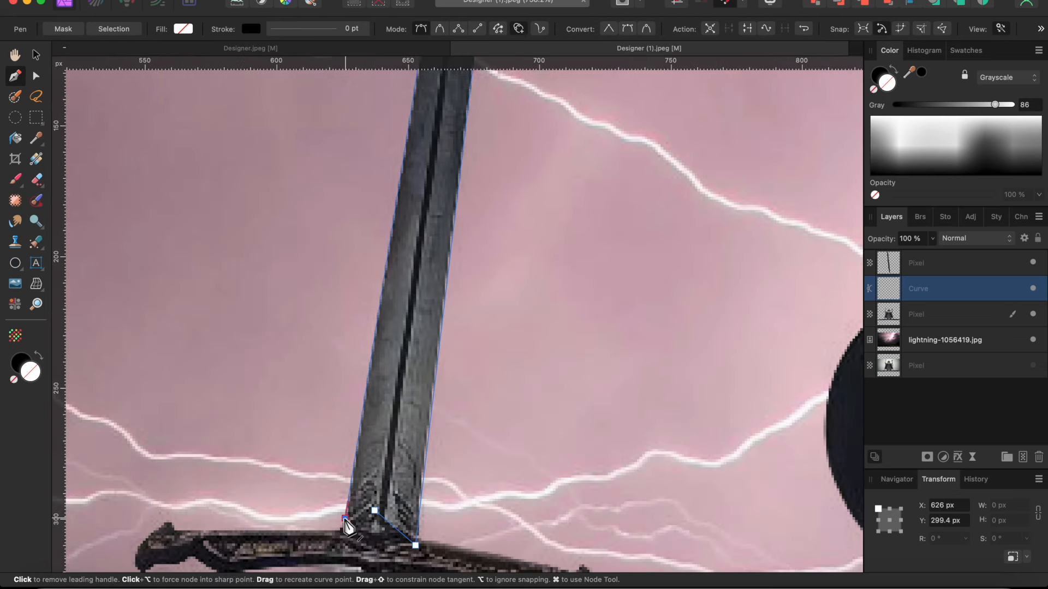
{"action": "left_click", "coordinate": [373, 512]}
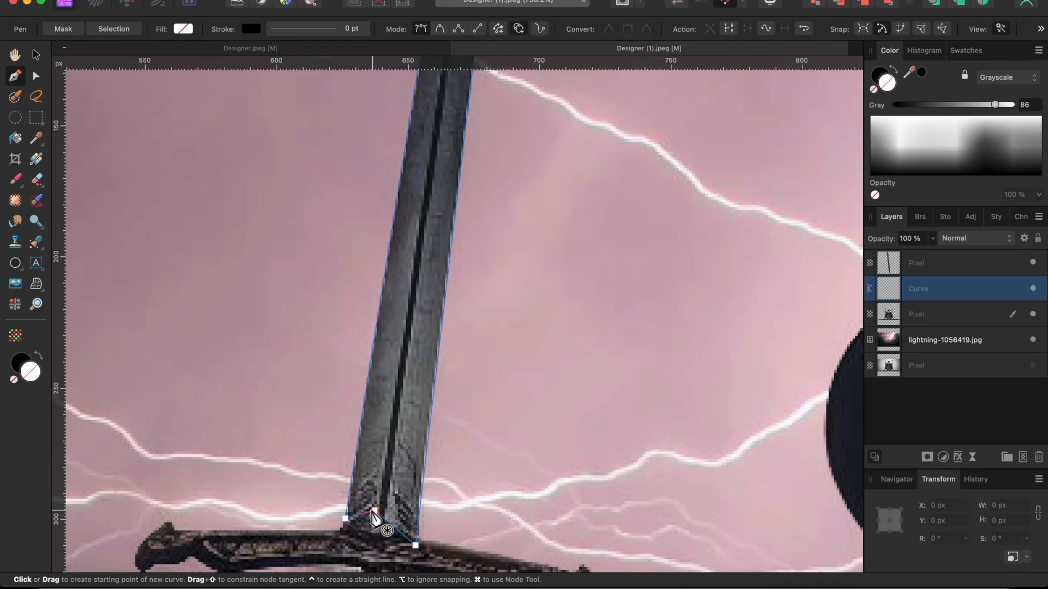
Step: Adjust the curve at the sword's tip with the Node tool so the outline follows the blade edge
{"action": "left_click", "coordinate": [39, 76]}
{"action": "scroll", "coordinate": [297, 150], "scroll_direction": "up", "scroll_amount": 11}
{"action": "scroll", "coordinate": [297, 150], "scroll_direction": "right", "scroll_amount": 2}
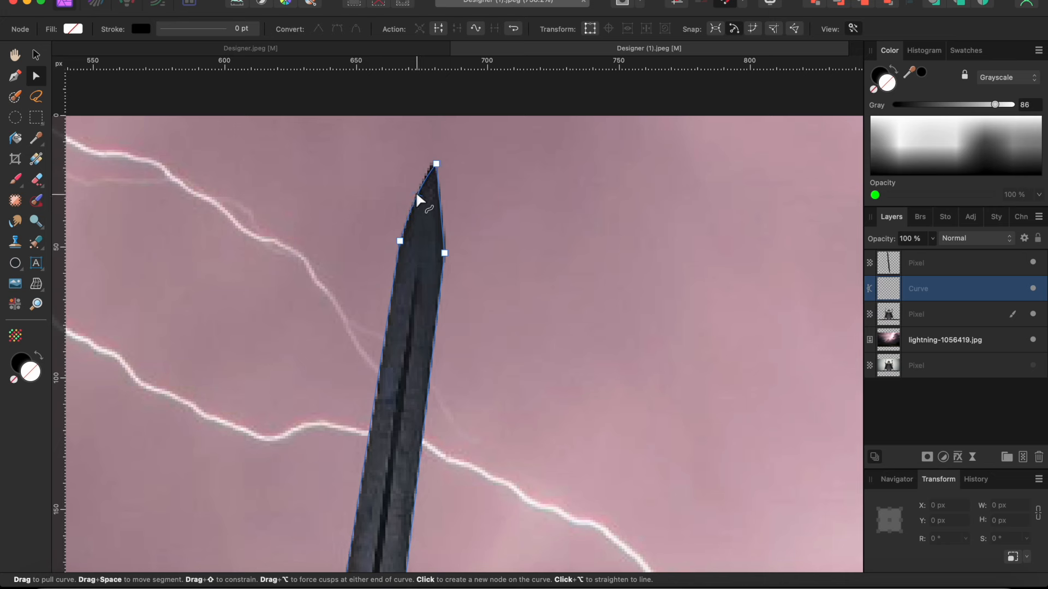
{"action": "left_click", "coordinate": [434, 164]}
{"action": "left_click_drag", "start_coordinate": [434, 163], "coordinate": [437, 164]}
{"action": "scroll", "coordinate": [442, 197], "scroll_direction": "down", "scroll_amount": 3}
{"action": "scroll", "coordinate": [441, 193], "scroll_direction": "down", "scroll_amount": 2}
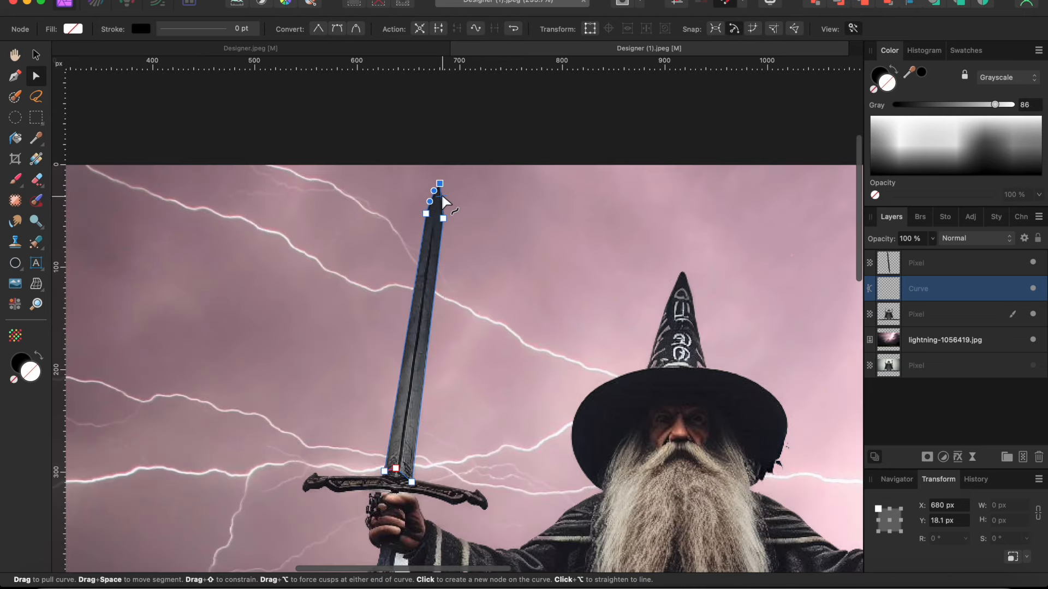
Step: Convert the blade curve to a selection and duplicate the selected blade from the wizard layer onto its own layer
{"action": "left_click", "coordinate": [17, 76]}
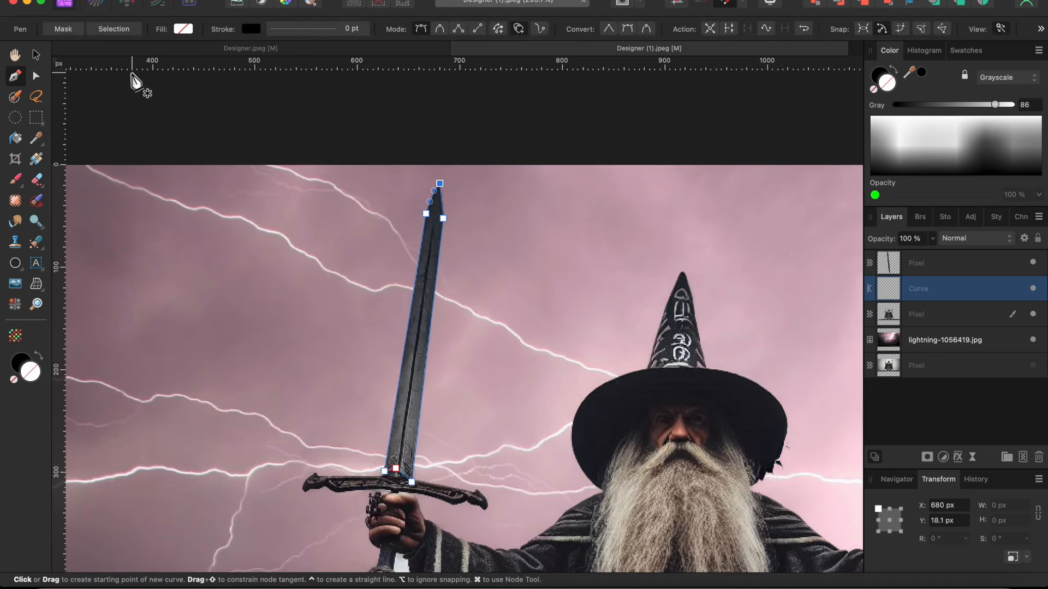
{"action": "left_click", "coordinate": [125, 30]}
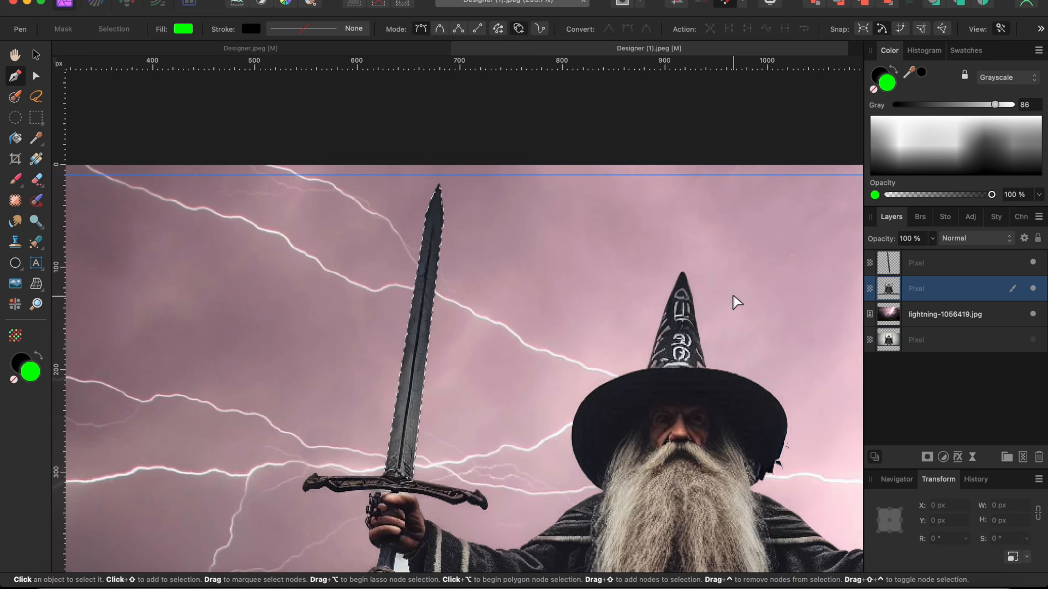
{"action": "key", "text": "super+j"}
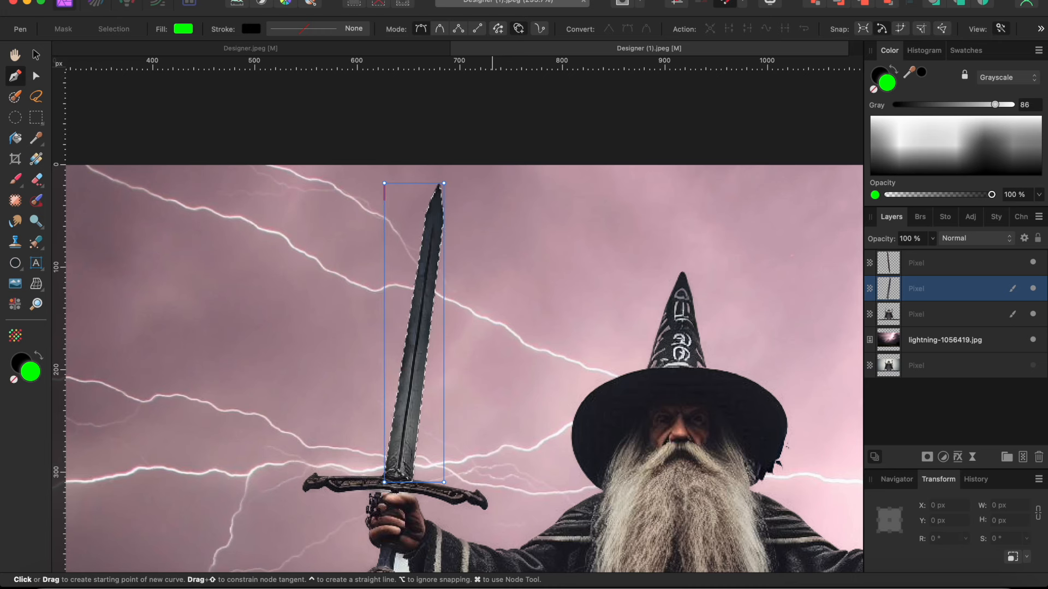
Step: Add a new fill layer in bright green (07FF00) limited to the blade selection
{"action": "left_click", "coordinate": [183, 29]}
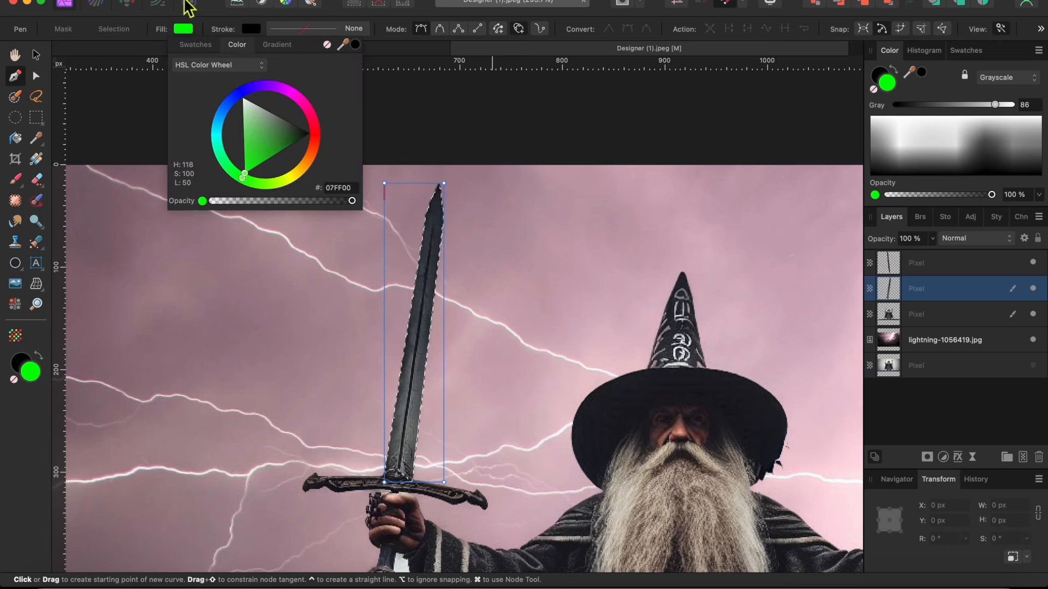
{"action": "left_click", "coordinate": [157, 0]}
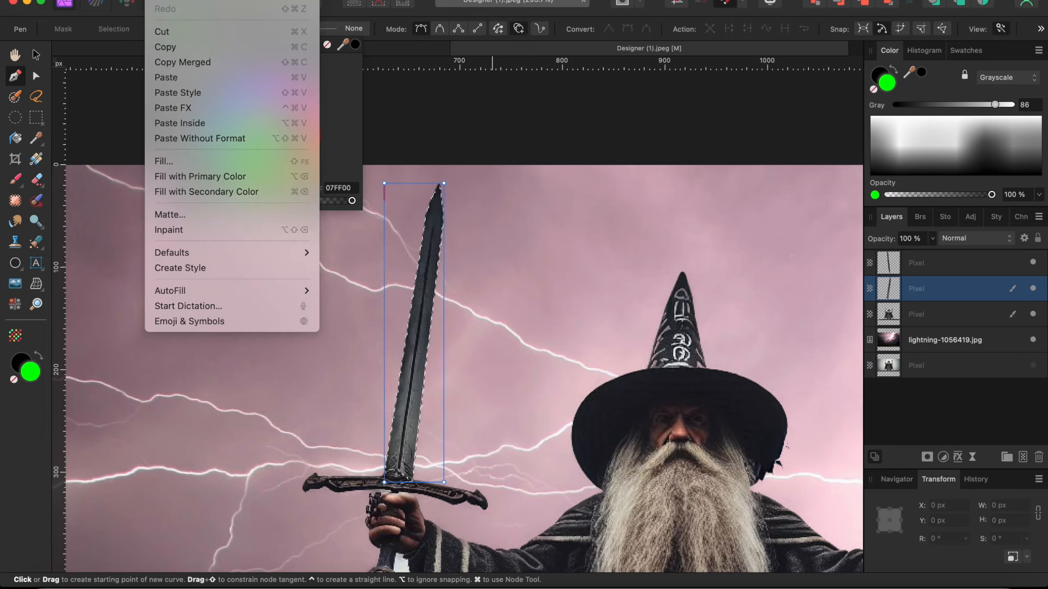
{"action": "mouse_move", "coordinate": [289, 0]}
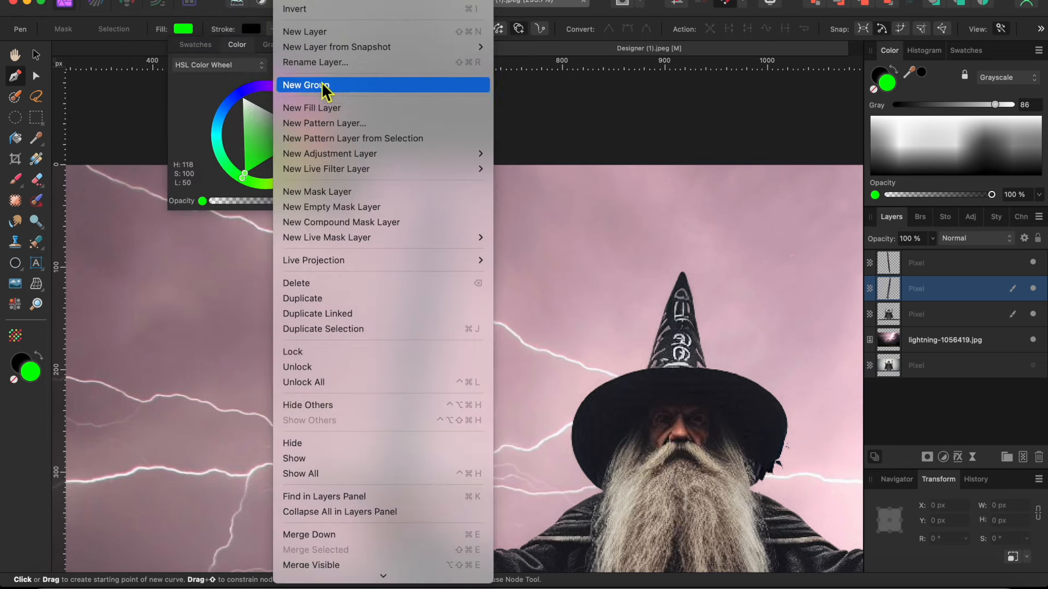
{"action": "left_click", "coordinate": [320, 108]}
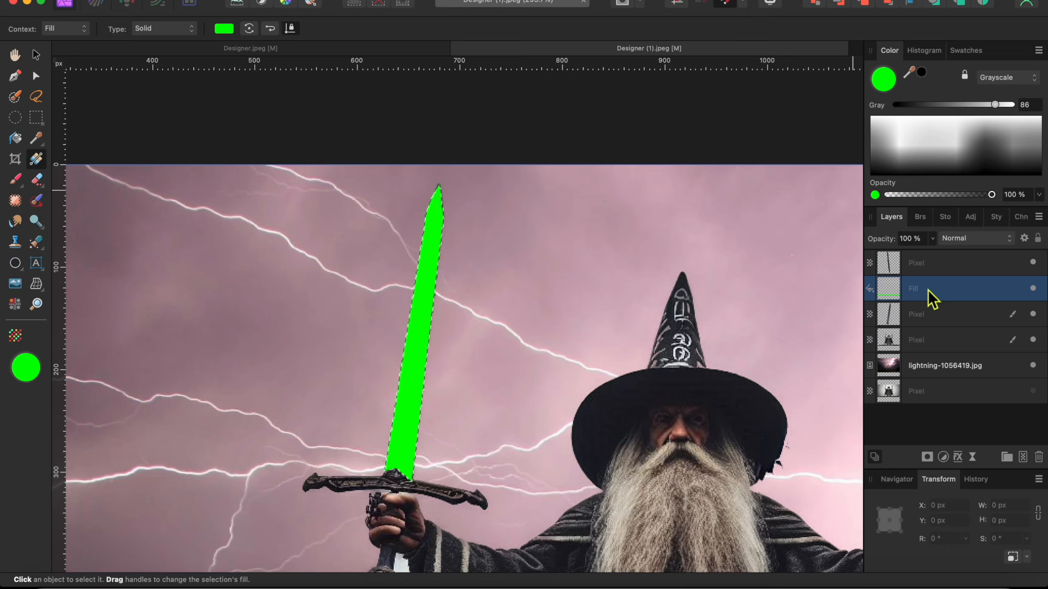
Step: Duplicate the green fill, place one copy beneath the blade layer and set the upper copy's blend mode to Color
{"action": "key", "text": "super+j"}
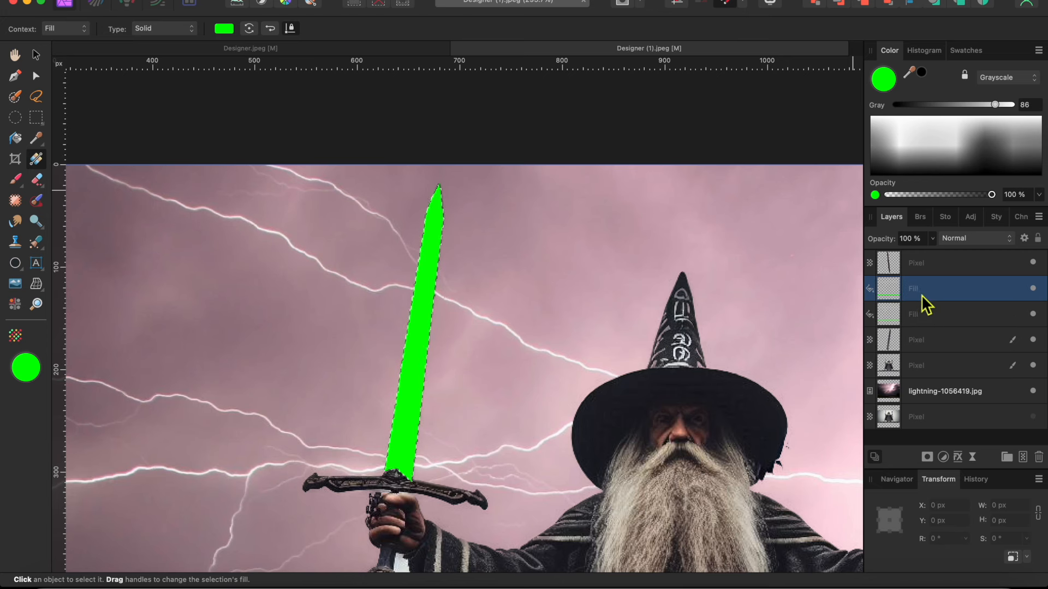
{"action": "left_click", "coordinate": [961, 241]}
{"action": "scroll", "coordinate": [981, 532], "scroll_direction": "down", "scroll_amount": 5}
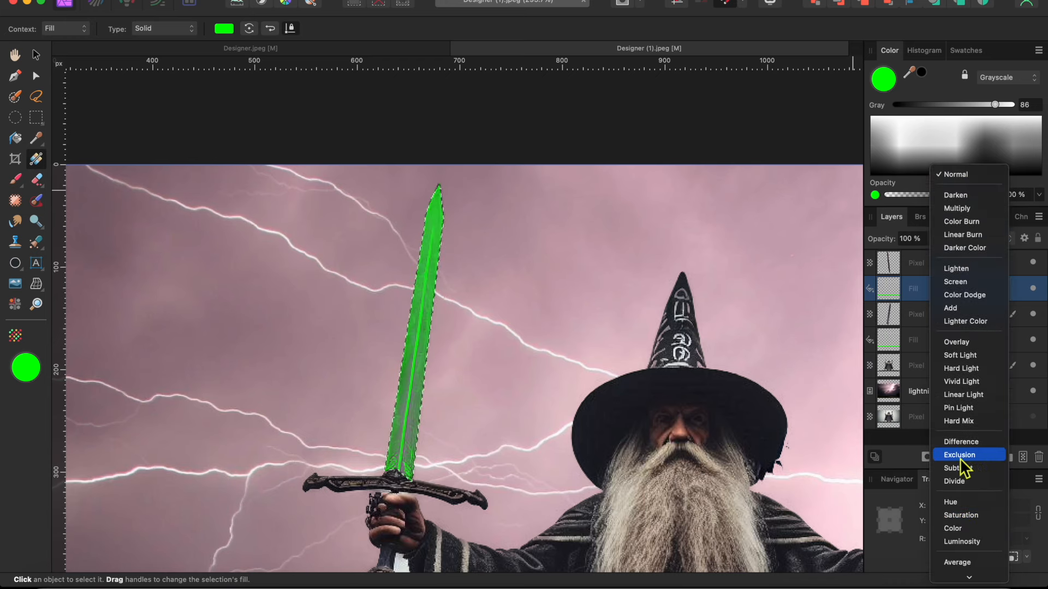
{"action": "left_click", "coordinate": [960, 529]}
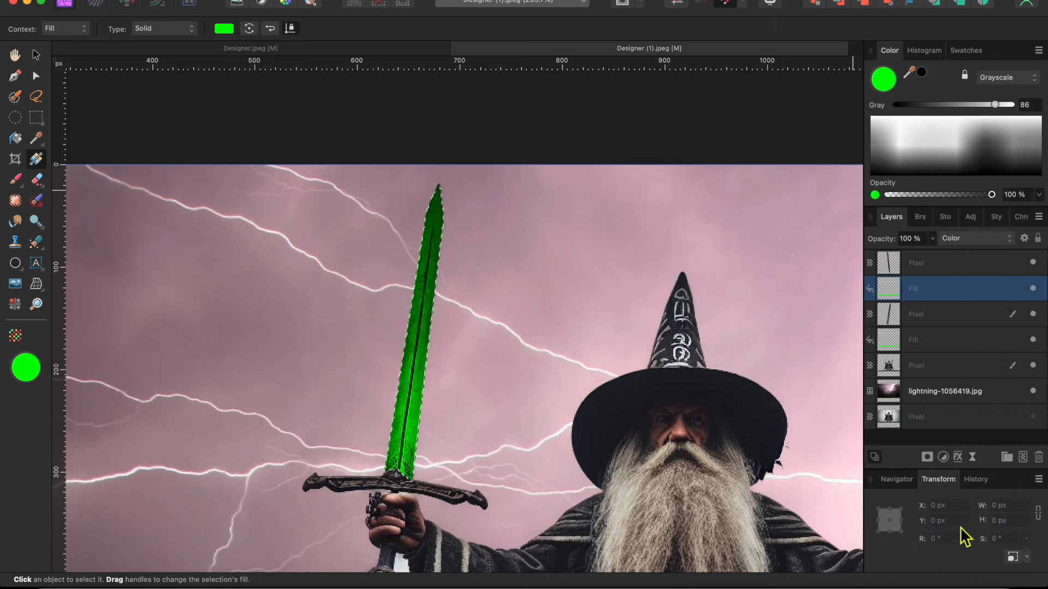
Step: Apply a Gaussian Blur layer effect to the green fill beneath the blade to create a glow around the sword
{"action": "left_click", "coordinate": [915, 339]}
{"action": "left_click", "coordinate": [957, 457]}
{"action": "left_click", "coordinate": [677, 438]}
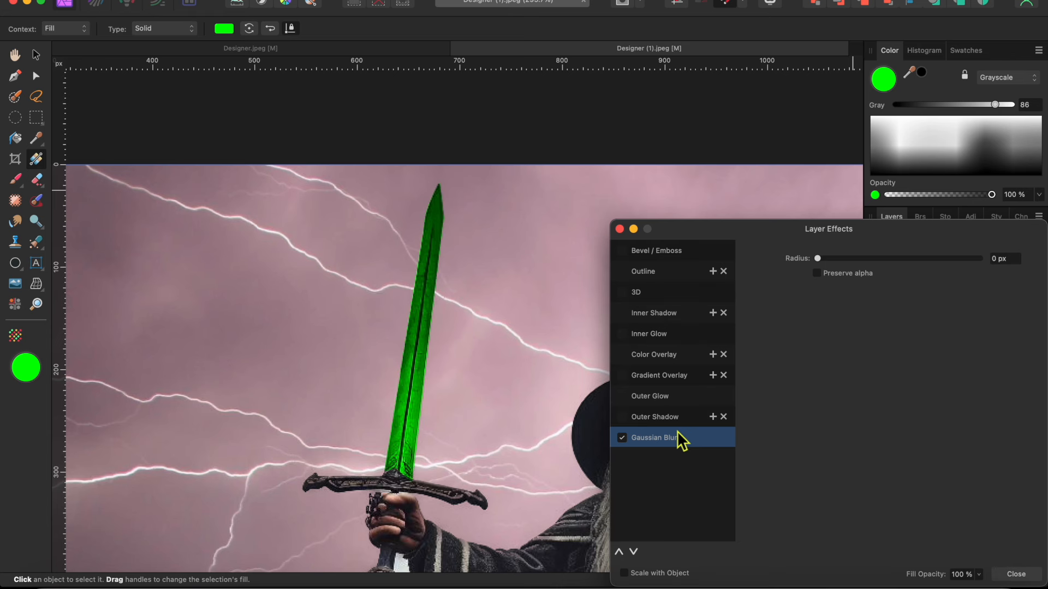
{"action": "left_click_drag", "start_coordinate": [819, 260], "coordinate": [904, 264]}
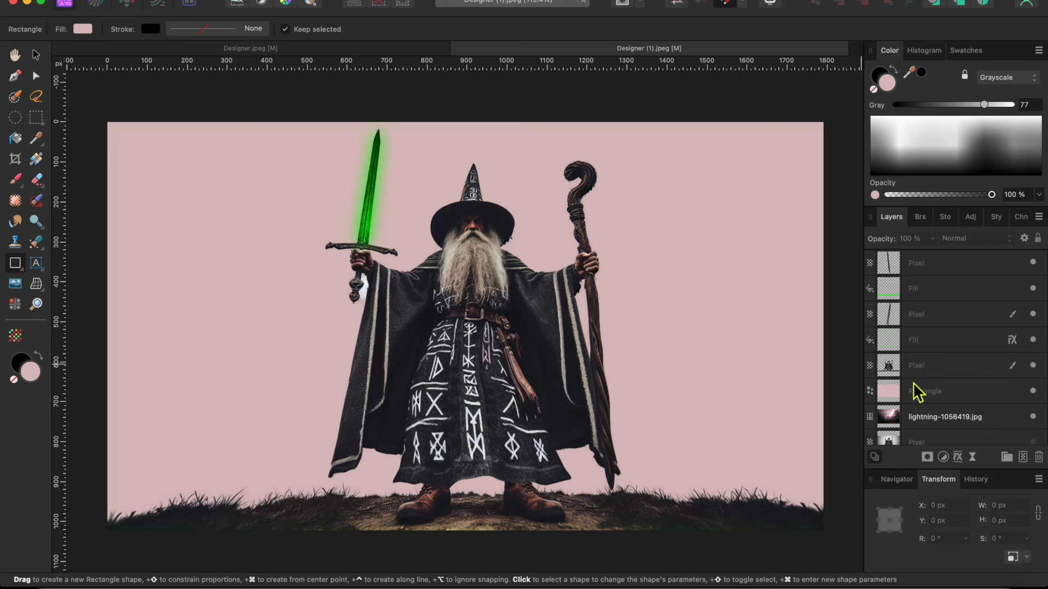
Step: Give the background rectangle a radial Gradient Overlay centred on the sword, with offsets X -13% and Y -31%
{"action": "left_click", "coordinate": [927, 393]}
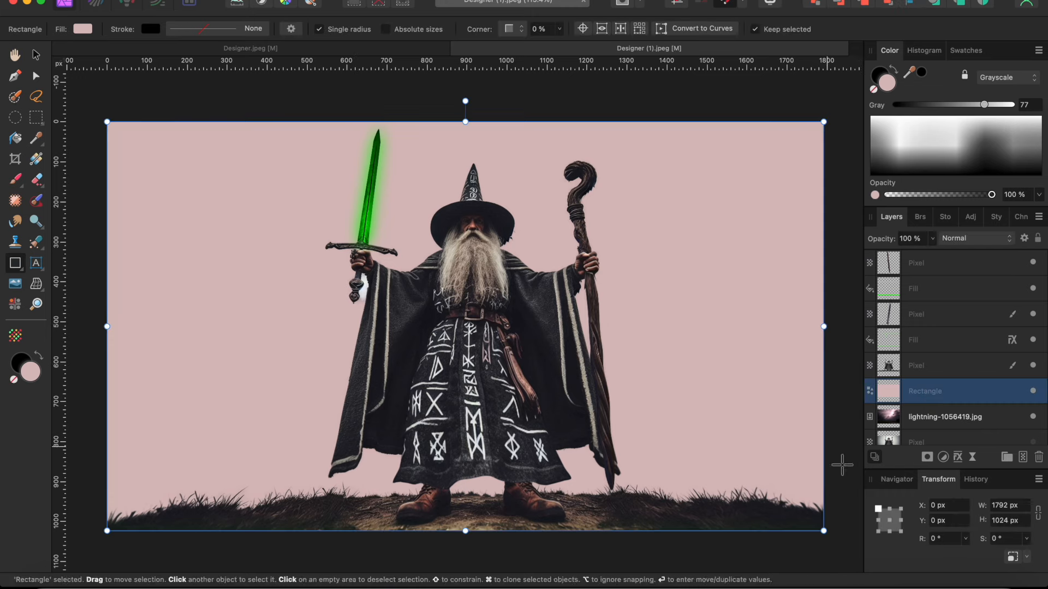
{"action": "left_click", "coordinate": [957, 458]}
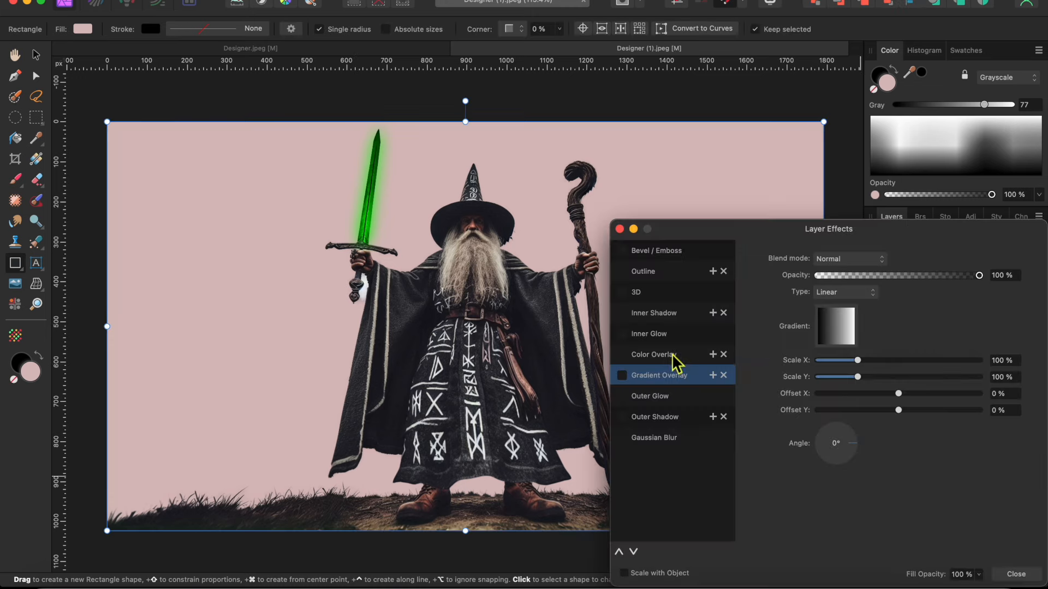
{"action": "left_click", "coordinate": [622, 376]}
{"action": "left_click_drag", "start_coordinate": [898, 393], "coordinate": [887, 394]}
{"action": "left_click_drag", "start_coordinate": [898, 411], "coordinate": [872, 410]}
Step: Set the overlay gradient to run from bright green to dark blue with a 41% midpoint, and close the layer effects
{"action": "left_click", "coordinate": [836, 326]}
{"action": "left_click", "coordinate": [981, 386]}
{"action": "left_click", "coordinate": [744, 435]}
{"action": "left_click", "coordinate": [776, 342]}
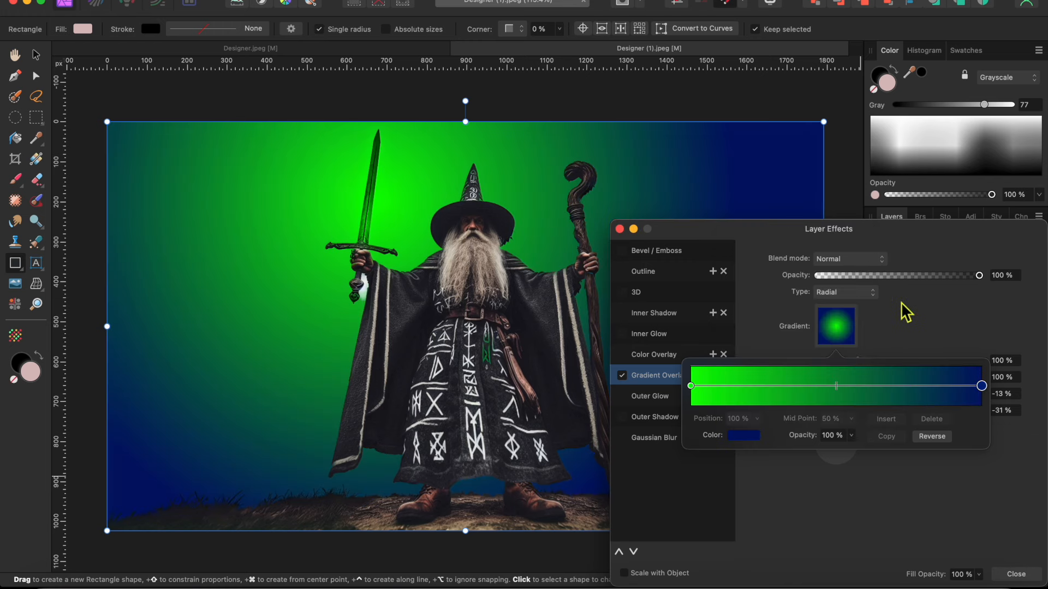
{"action": "left_click_drag", "start_coordinate": [837, 386], "coordinate": [811, 388]}
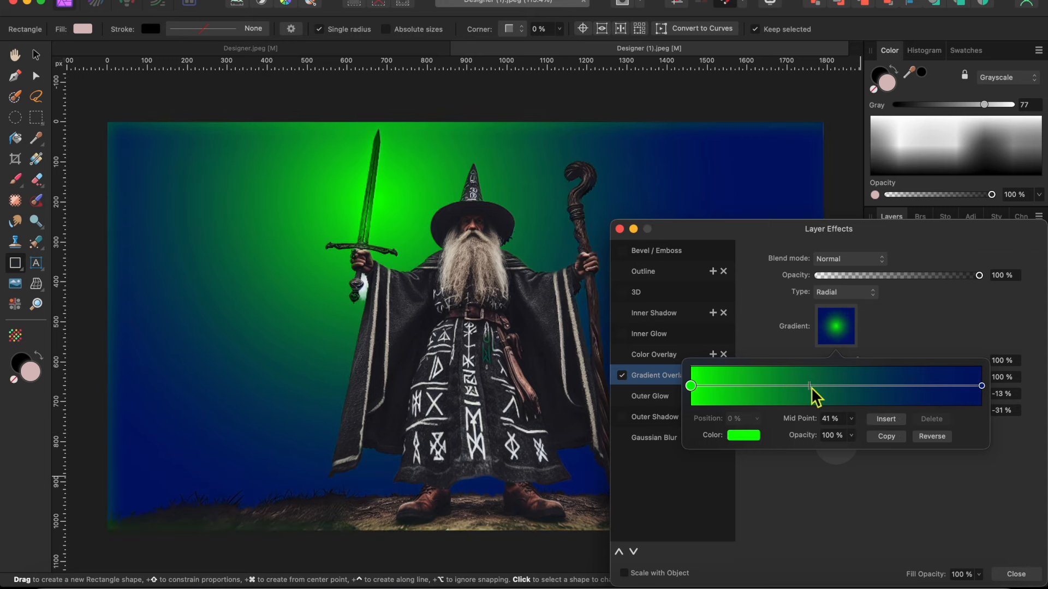
{"action": "left_click", "coordinate": [619, 229]}
{"action": "left_click", "coordinate": [619, 229]}
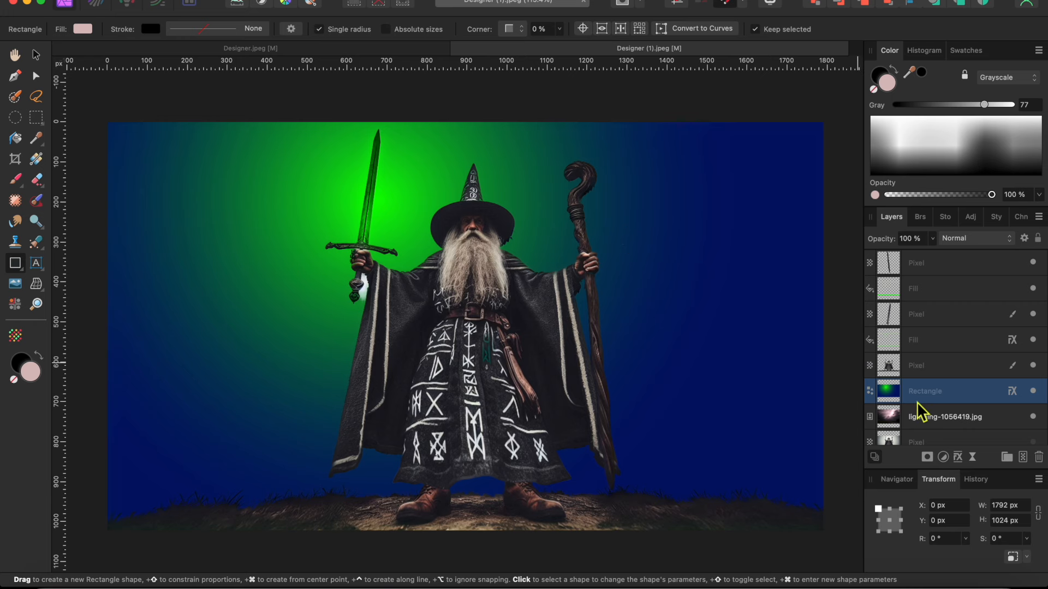
Step: Rasterize the gradient background rectangle without preserving its layer FX, and set the resulting layer's blend mode to Soft Light
{"action": "right_click", "coordinate": [941, 398]}
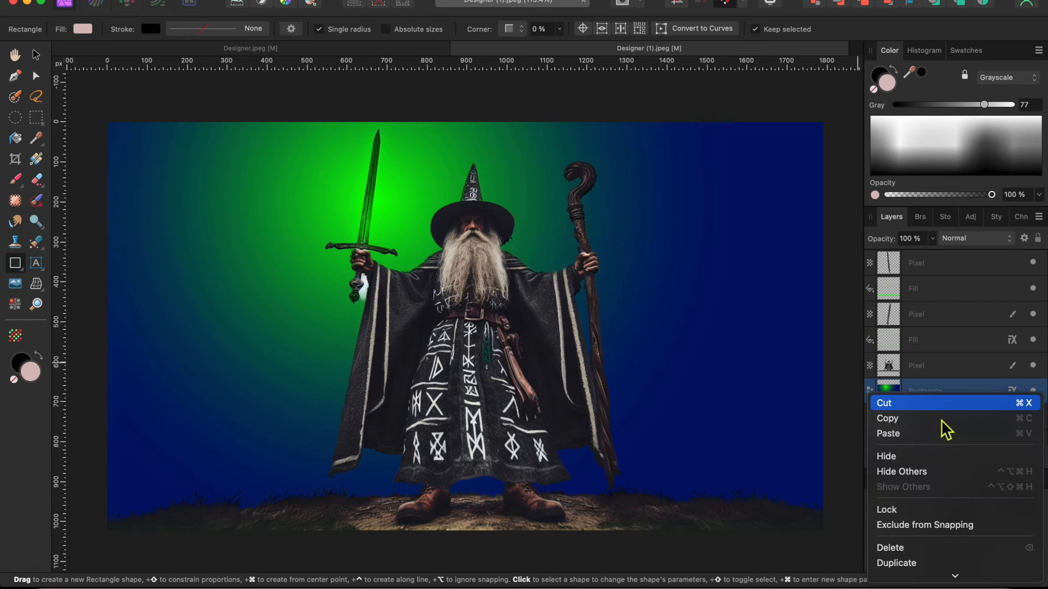
{"action": "left_click", "coordinate": [932, 487]}
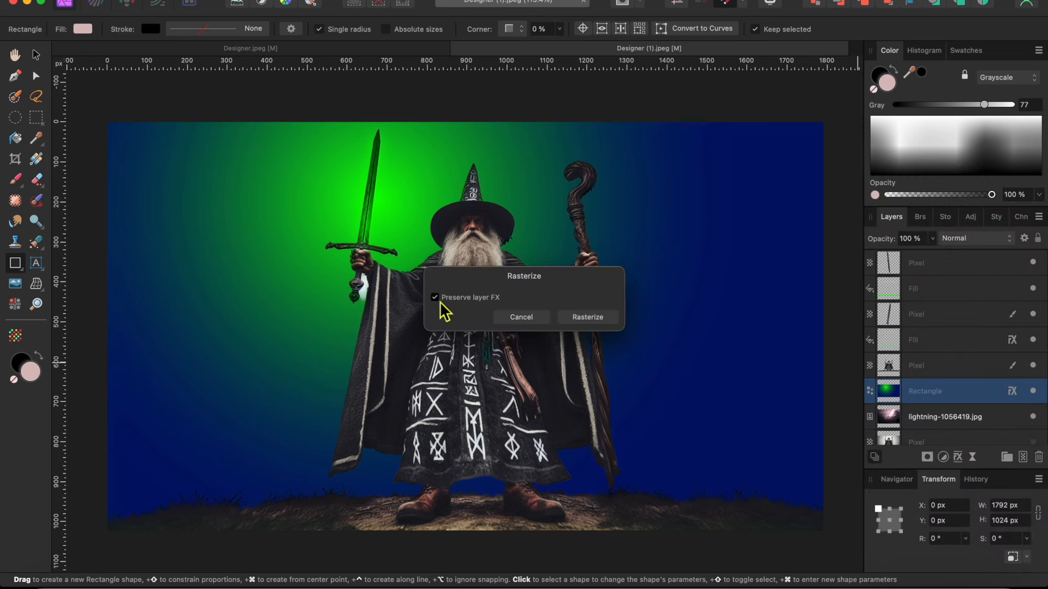
{"action": "left_click", "coordinate": [583, 317]}
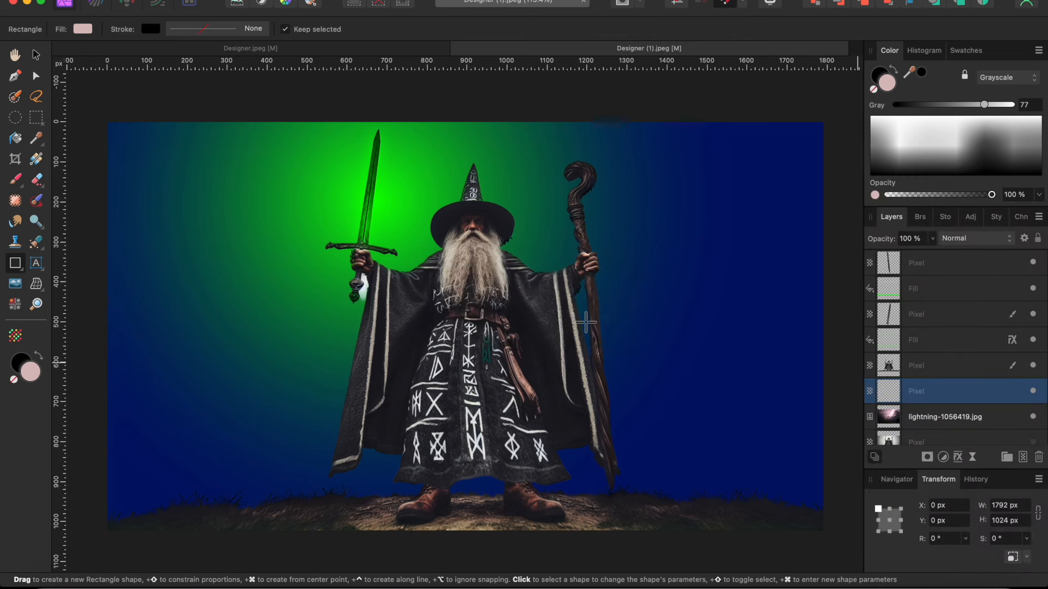
{"action": "left_click", "coordinate": [957, 240]}
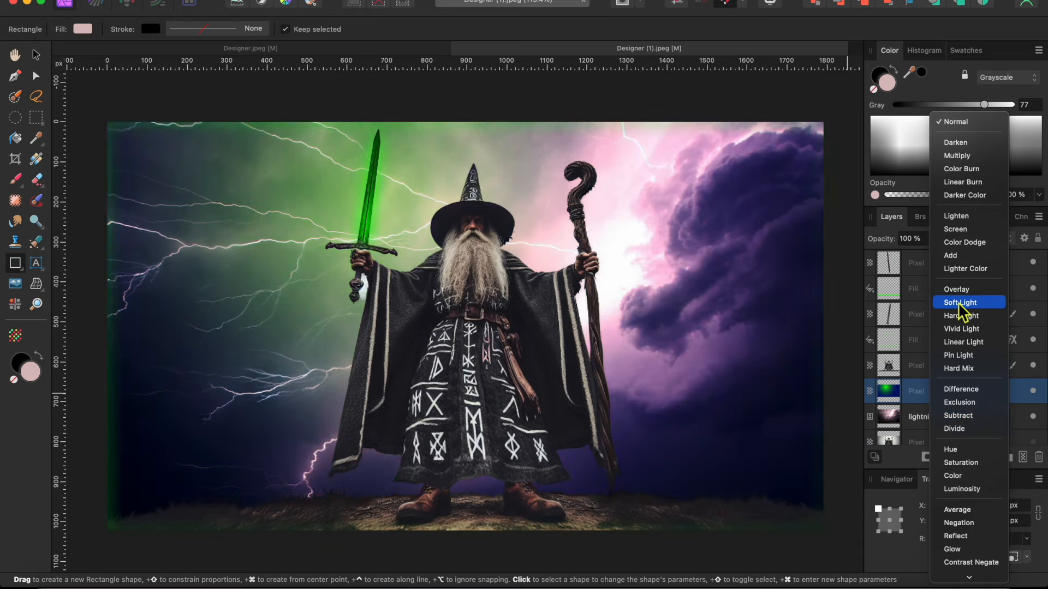
{"action": "left_click", "coordinate": [960, 303]}
Step: Add a Brightness / Contrast adjustment nested inside the wizard's pixel layer, with Brightness at -53%, and close its settings
{"action": "left_click", "coordinate": [927, 366]}
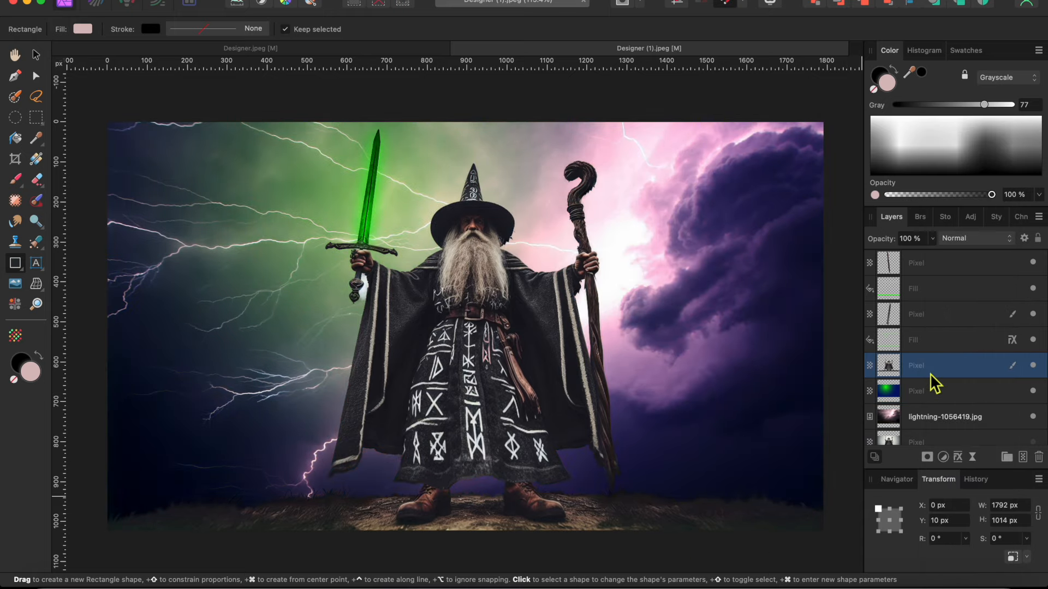
{"action": "left_click", "coordinate": [943, 457]}
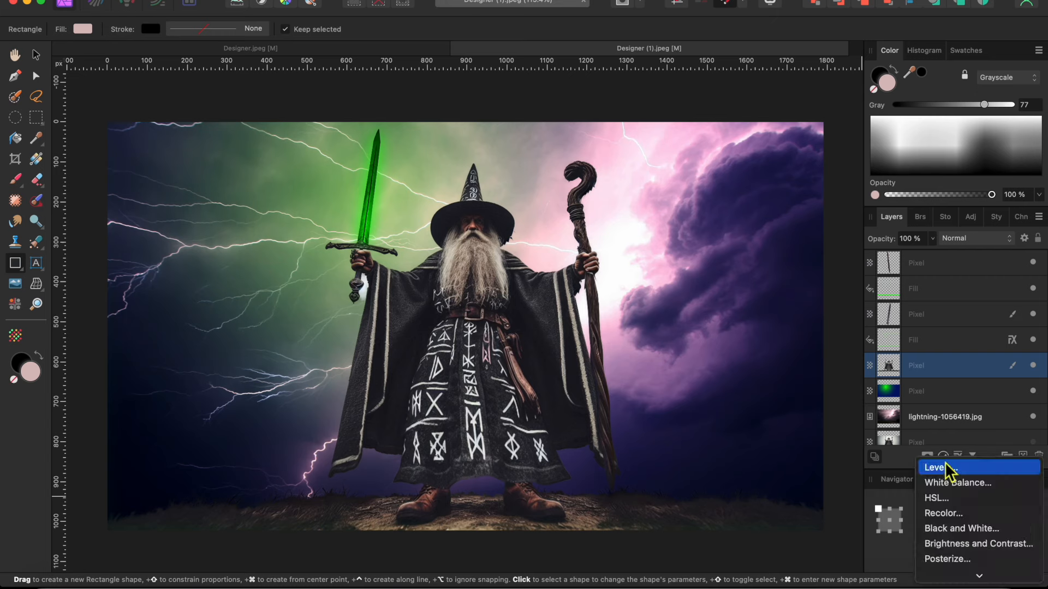
{"action": "left_click", "coordinate": [958, 539]}
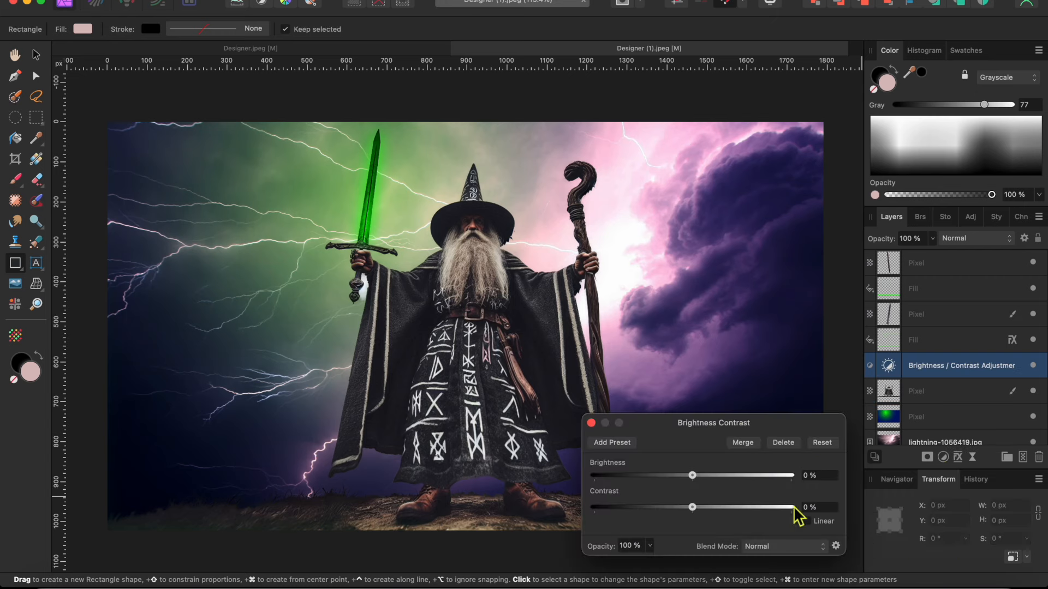
{"action": "left_click_drag", "start_coordinate": [697, 478], "coordinate": [648, 479]}
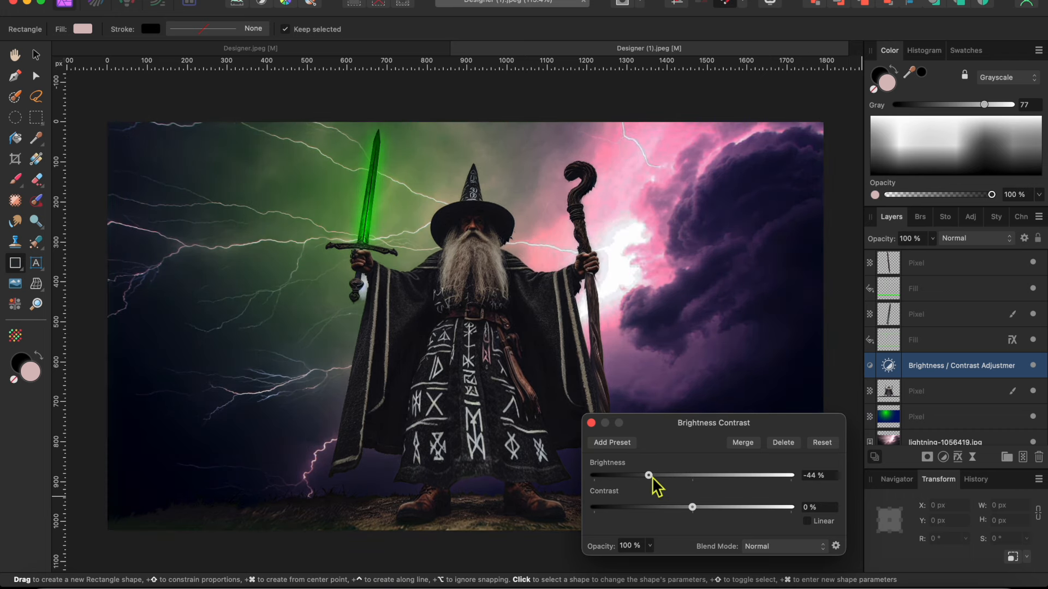
{"action": "left_click_drag", "start_coordinate": [957, 374], "coordinate": [958, 388]}
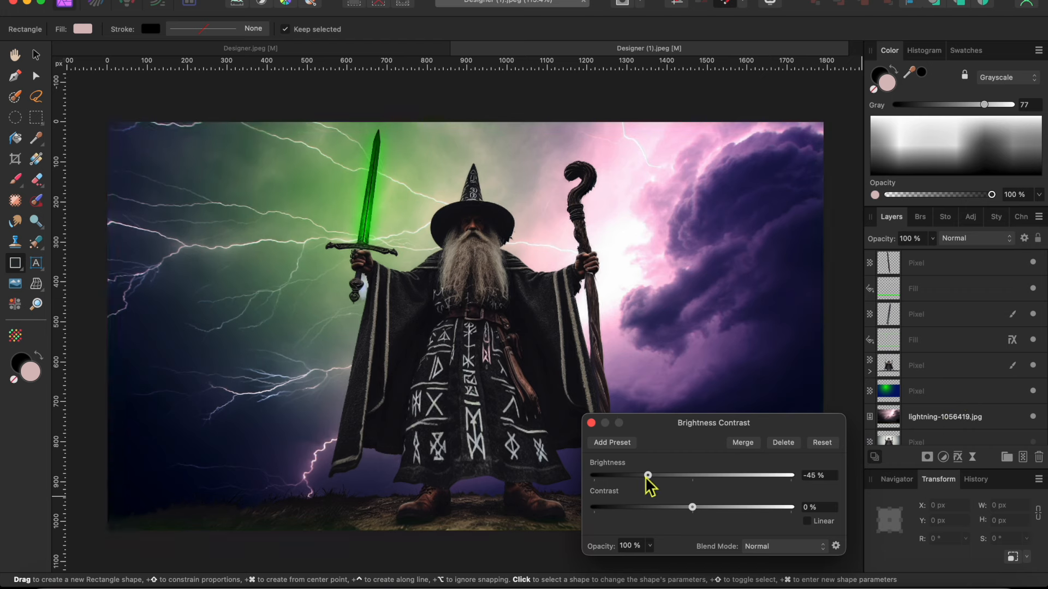
{"action": "left_click_drag", "start_coordinate": [648, 476], "coordinate": [642, 480]}
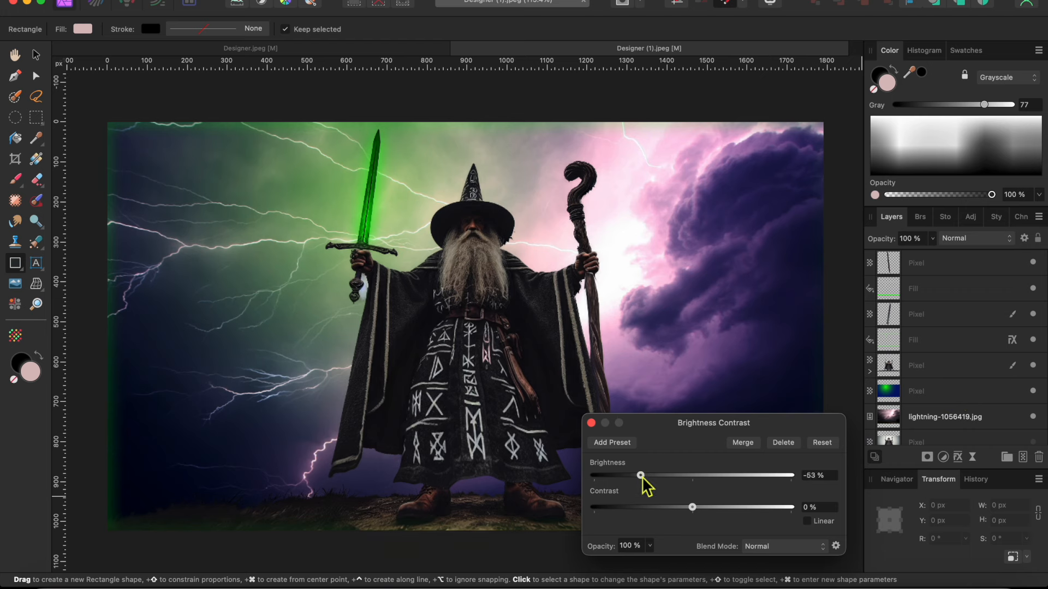
{"action": "left_click", "coordinate": [593, 423]}
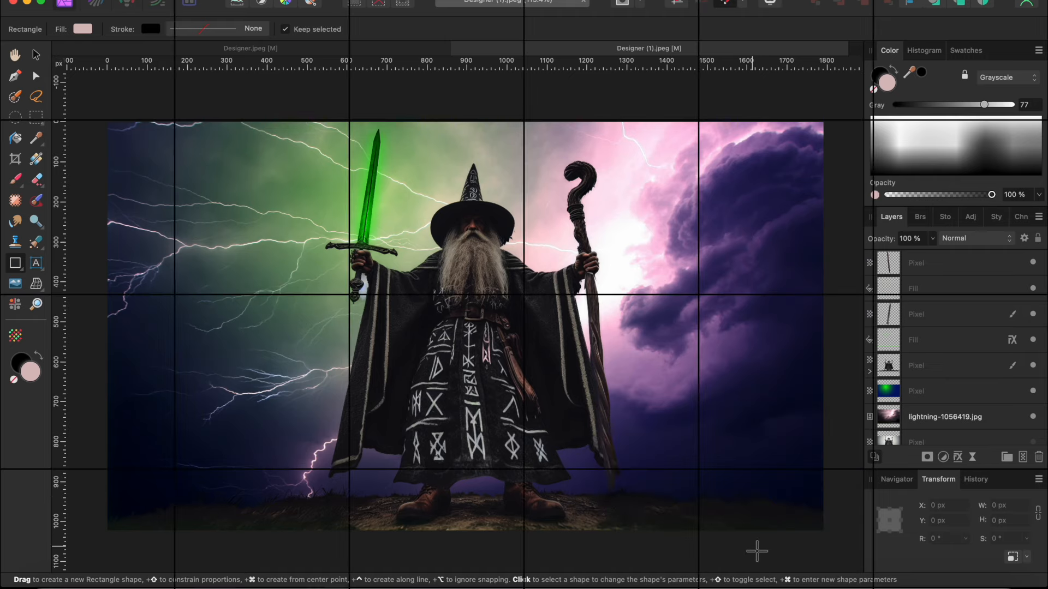